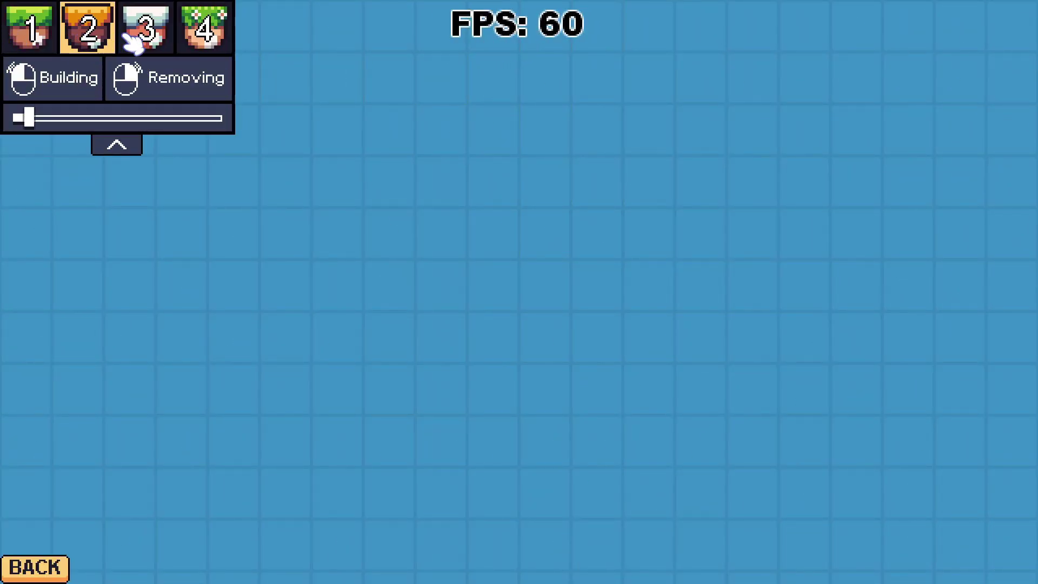
Step: Build a grass-topped block about three tiles wide and two tiles high in the middle of the grid with tile set 1
{"action": "left_click", "coordinate": [142, 41]}
{"action": "left_click", "coordinate": [205, 35]}
{"action": "left_click", "coordinate": [30, 33]}
{"action": "left_click_drag", "start_coordinate": [567, 222], "coordinate": [496, 216]}
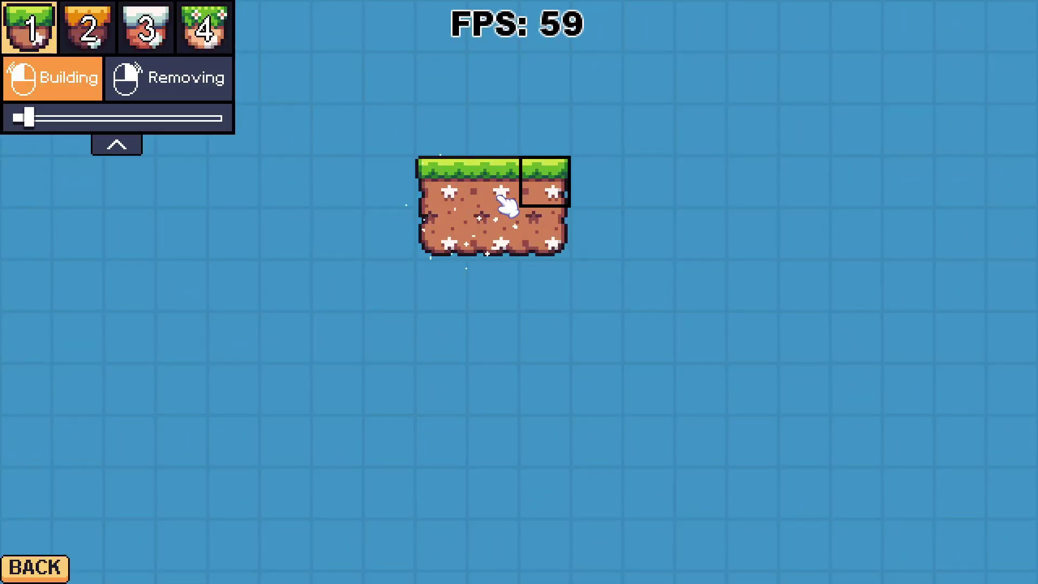
Step: Alternately remove and add tiles around the grass block to test how the terrain adapts its edges
{"action": "mouse_move", "coordinate": [540, 178]}
{"action": "right_mouse_down"}
{"action": "mouse_move", "coordinate": [598, 224]}
{"action": "mouse_move", "coordinate": [373, 234]}
{"action": "right_mouse_up"}
{"action": "mouse_move", "coordinate": [594, 181]}
{"action": "left_mouse_down"}
{"action": "mouse_move", "coordinate": [477, 230]}
{"action": "mouse_move", "coordinate": [556, 209]}
{"action": "left_mouse_up"}
{"action": "mouse_move", "coordinate": [556, 209]}
{"action": "right_mouse_down"}
{"action": "mouse_move", "coordinate": [528, 193]}
{"action": "mouse_move", "coordinate": [570, 239]}
{"action": "mouse_move", "coordinate": [637, 266]}
{"action": "right_mouse_up"}
{"action": "mouse_move", "coordinate": [699, 181]}
{"action": "left_mouse_down"}
{"action": "mouse_move", "coordinate": [371, 296]}
{"action": "mouse_move", "coordinate": [460, 284]}
{"action": "left_mouse_up"}
{"action": "mouse_move", "coordinate": [459, 283]}
{"action": "right_mouse_down"}
{"action": "mouse_move", "coordinate": [593, 226]}
{"action": "mouse_move", "coordinate": [495, 187]}
{"action": "mouse_move", "coordinate": [430, 198]}
{"action": "mouse_move", "coordinate": [412, 272]}
{"action": "mouse_move", "coordinate": [389, 281]}
{"action": "mouse_move", "coordinate": [583, 182]}
{"action": "mouse_move", "coordinate": [672, 202]}
{"action": "right_mouse_up"}
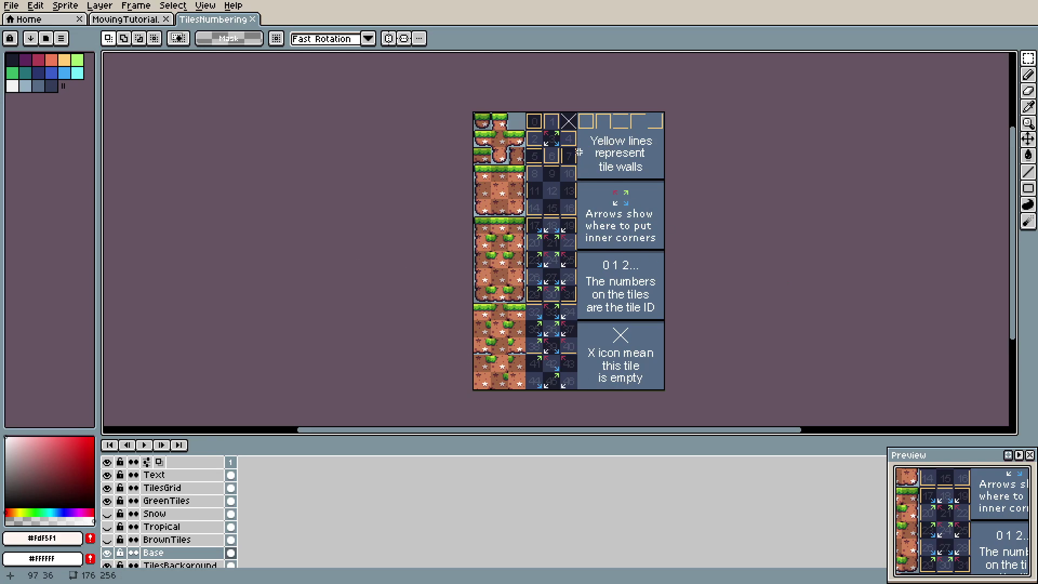
Step: Switch to the TilesNumbering sprite in Aseprite and examine how the yellow lines mark tile walls, comparing tiles 0 and 1
{"action": "scroll", "coordinate": [579, 151], "scroll_direction": "up", "scroll_amount": 4}
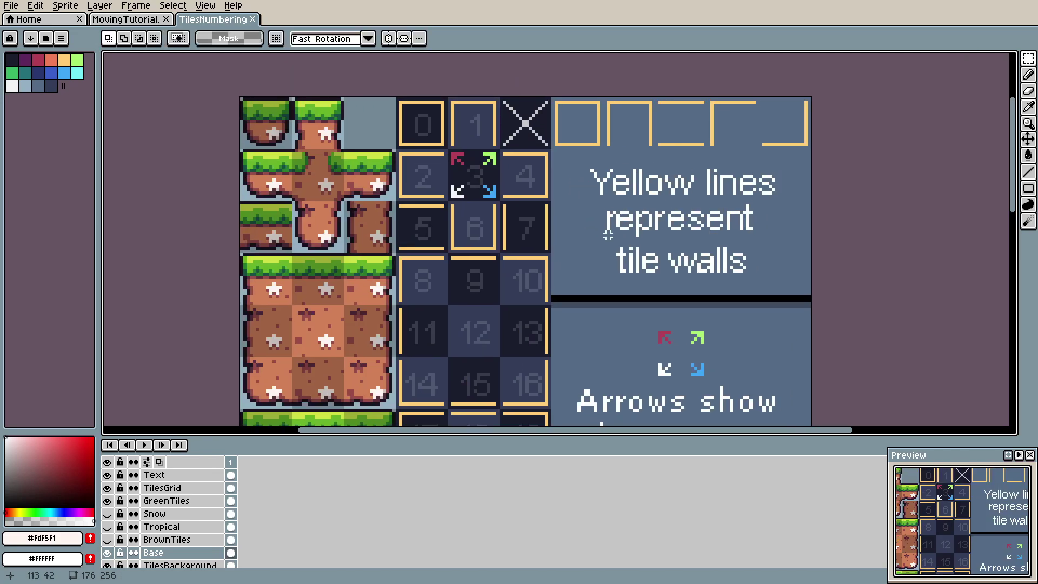
{"action": "left_click_drag", "start_coordinate": [565, 280], "coordinate": [815, 98]}
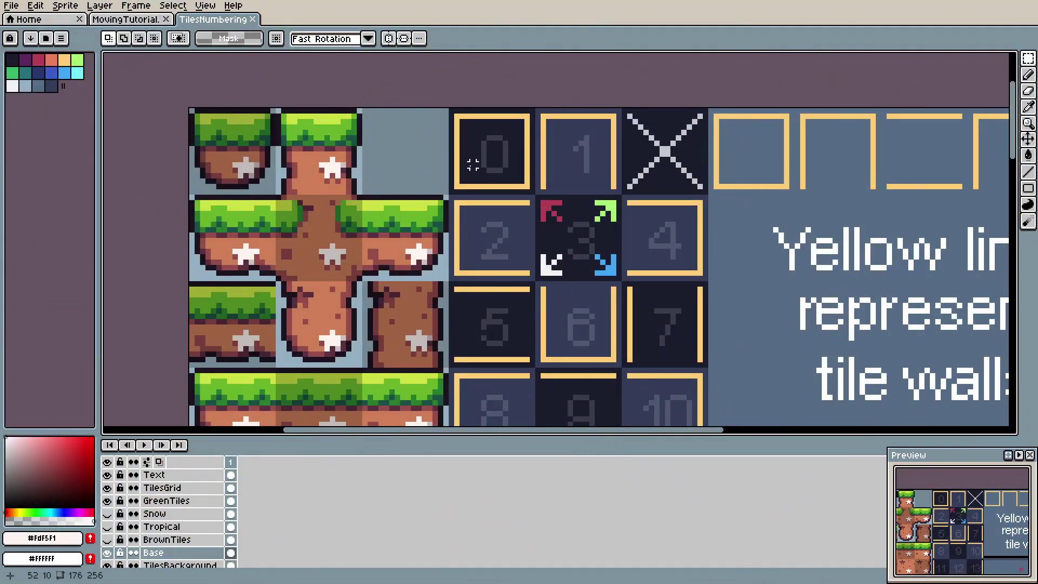
{"action": "left_click_drag", "start_coordinate": [473, 165], "coordinate": [489, 173]}
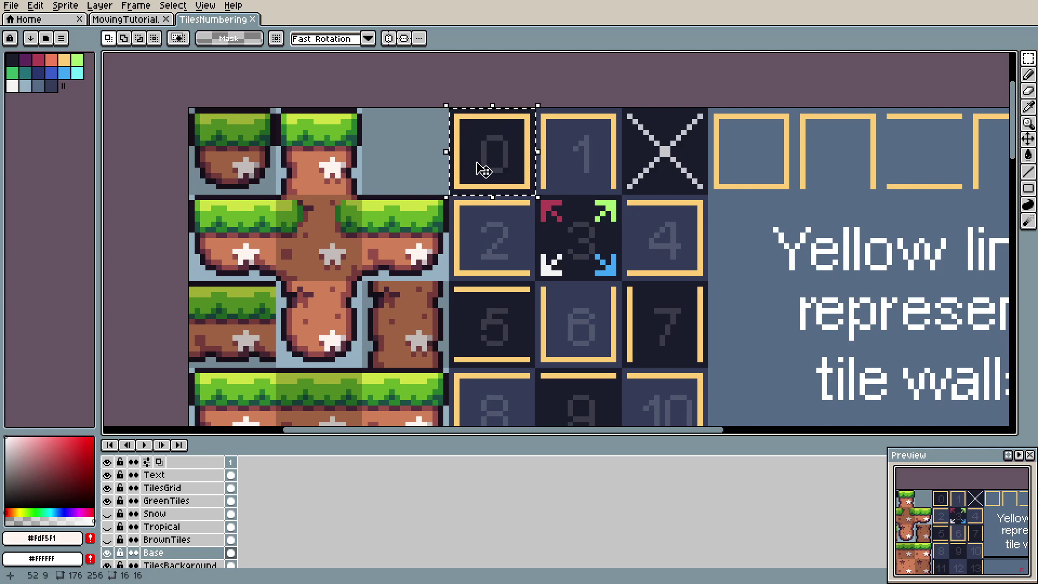
{"action": "middle_click_drag", "start_coordinate": [277, 164], "coordinate": [362, 165]}
{"action": "left_click_drag", "start_coordinate": [361, 195], "coordinate": [276, 111]}
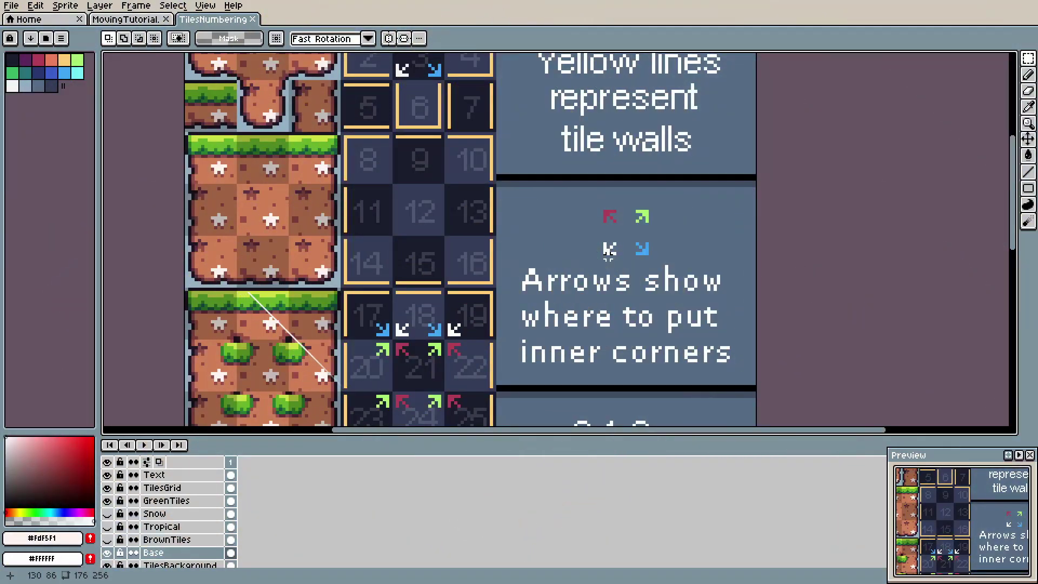
Step: Examine the arrow legend for inner corners and mark the matching grass corners on the tiles below the plain block
{"action": "left_click_drag", "start_coordinate": [597, 255], "coordinate": [680, 191]}
{"action": "middle_click_drag", "start_coordinate": [424, 70], "coordinate": [461, 135]}
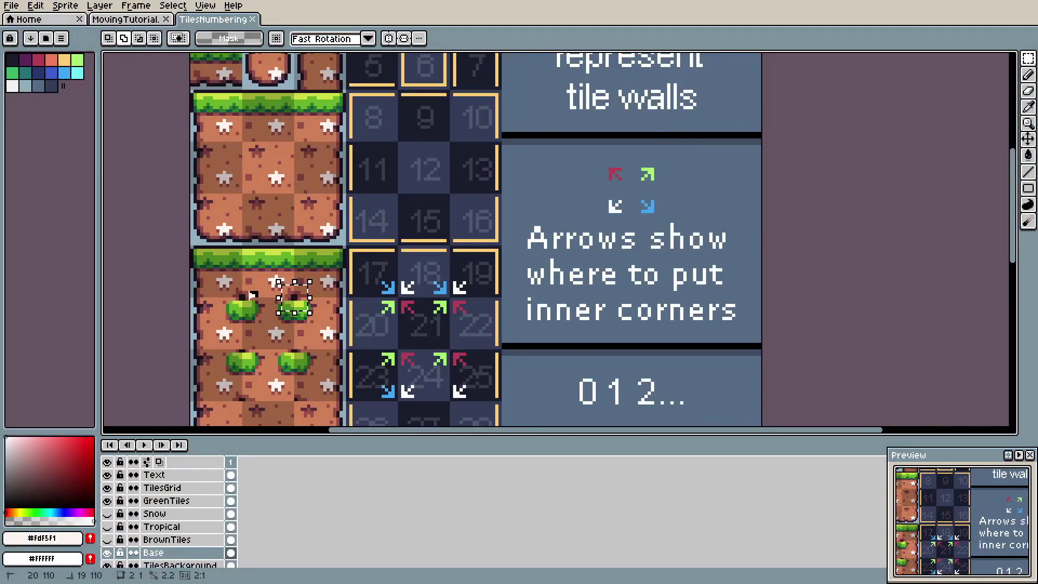
{"action": "left_click_drag", "start_coordinate": [224, 291], "coordinate": [309, 313]}
{"action": "left_click_drag", "start_coordinate": [233, 340], "coordinate": [308, 361], "text": "shift"}
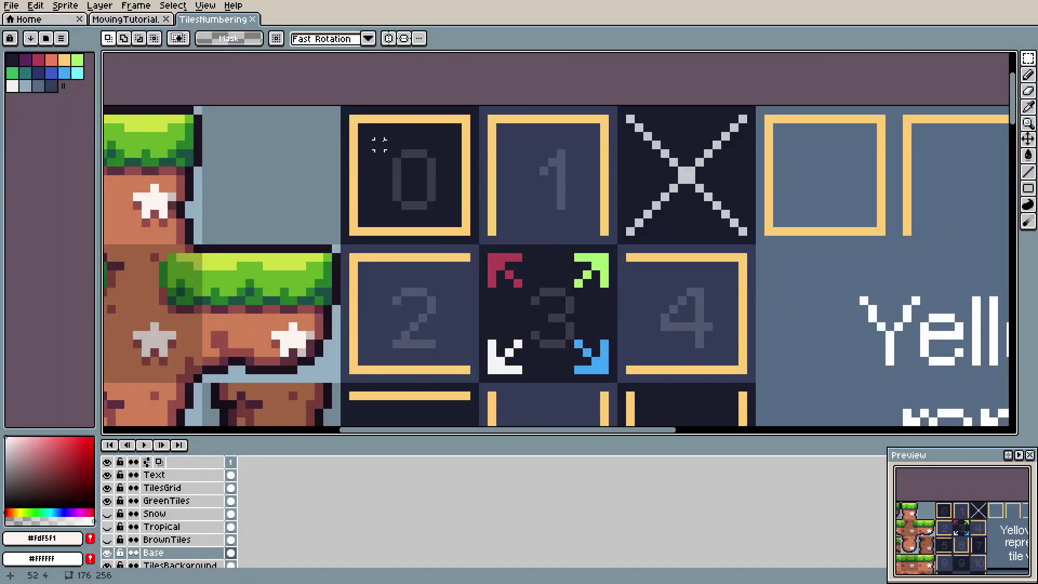
Step: Mark the numbers on tiles 0 to 3, clear the selection, and examine the note explaining the tile IDs
{"action": "left_click_drag", "start_coordinate": [376, 140], "coordinate": [463, 211]}
{"action": "left_click_drag", "start_coordinate": [531, 131], "coordinate": [584, 237], "text": "shift"}
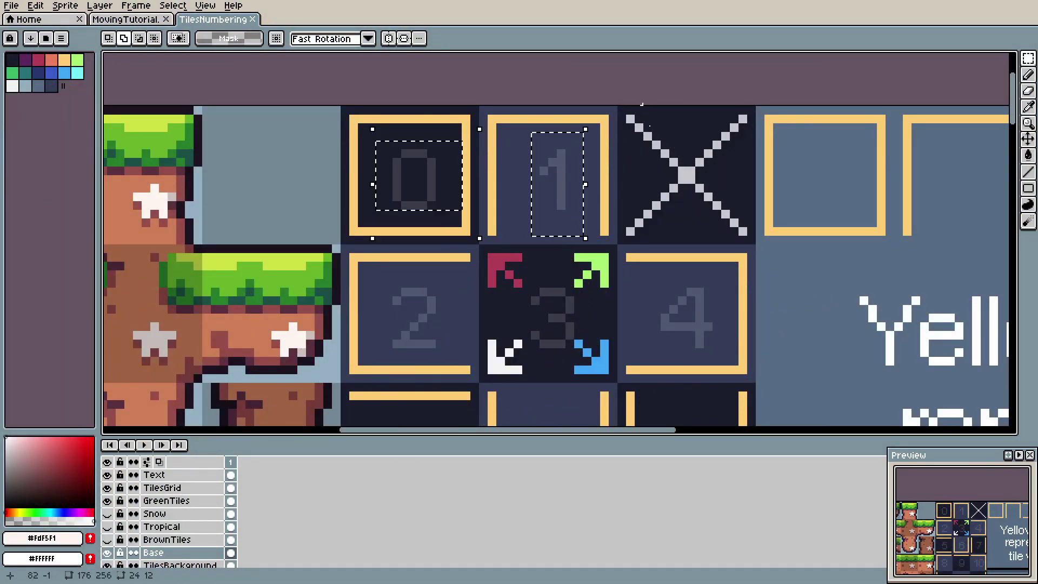
{"action": "left_click_drag", "start_coordinate": [384, 270], "coordinate": [470, 366], "text": "shift"}
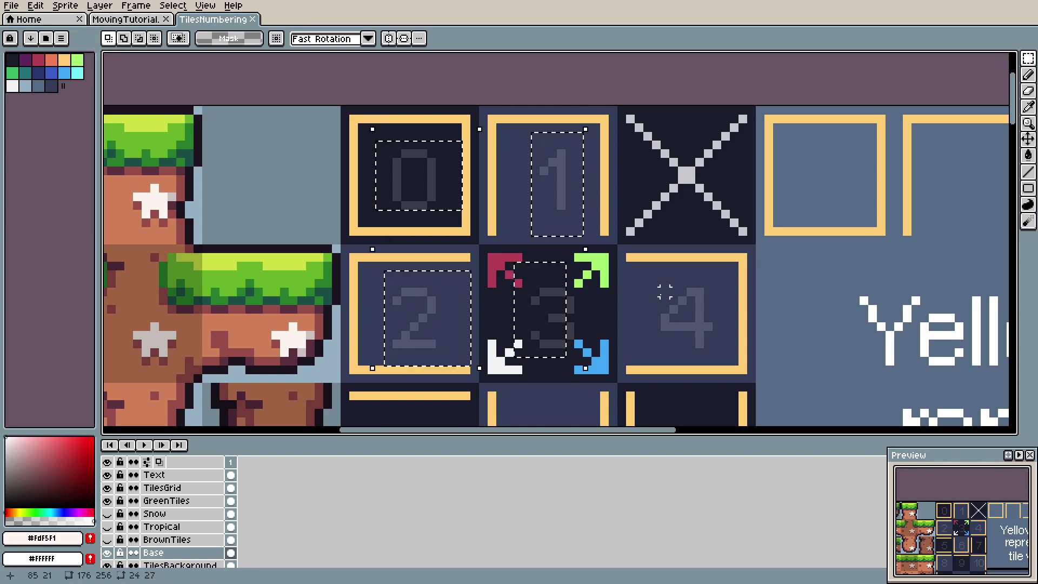
{"action": "key", "text": "ctrl+d"}
{"action": "left_click_drag", "start_coordinate": [543, 320], "coordinate": [543, 250]}
{"action": "scroll", "coordinate": [543, 249], "scroll_direction": "down", "scroll_amount": 4}
{"action": "left_click_drag", "start_coordinate": [705, 390], "coordinate": [597, 109]}
{"action": "scroll", "coordinate": [620, 231], "scroll_direction": "up", "scroll_amount": 3}
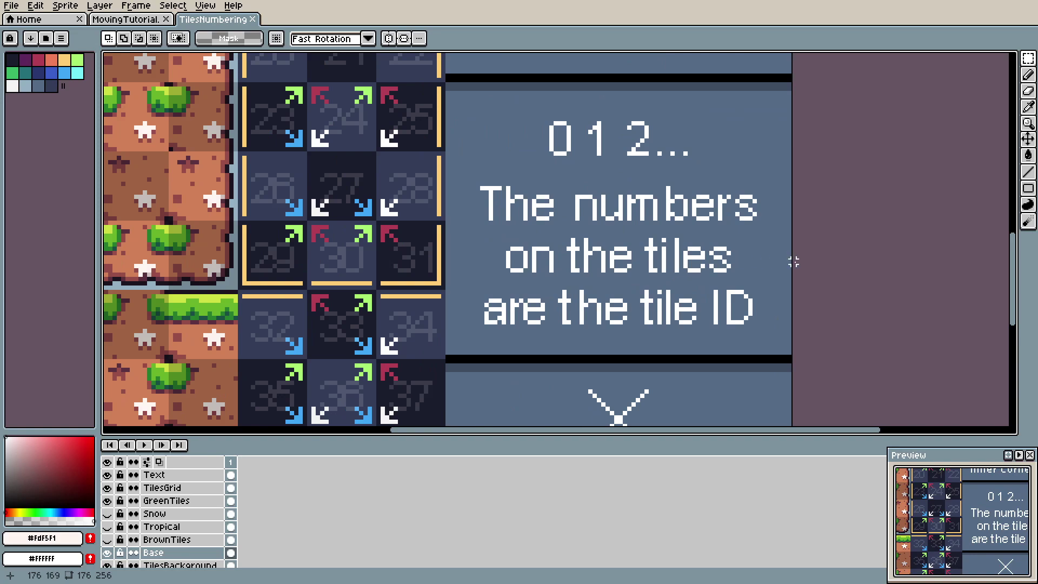
Step: Examine the empty tile marked with an X and its matching blank tile, and inspect the TileSetAfter.png tile set
{"action": "scroll", "coordinate": [793, 262], "scroll_direction": "down", "scroll_amount": 3}
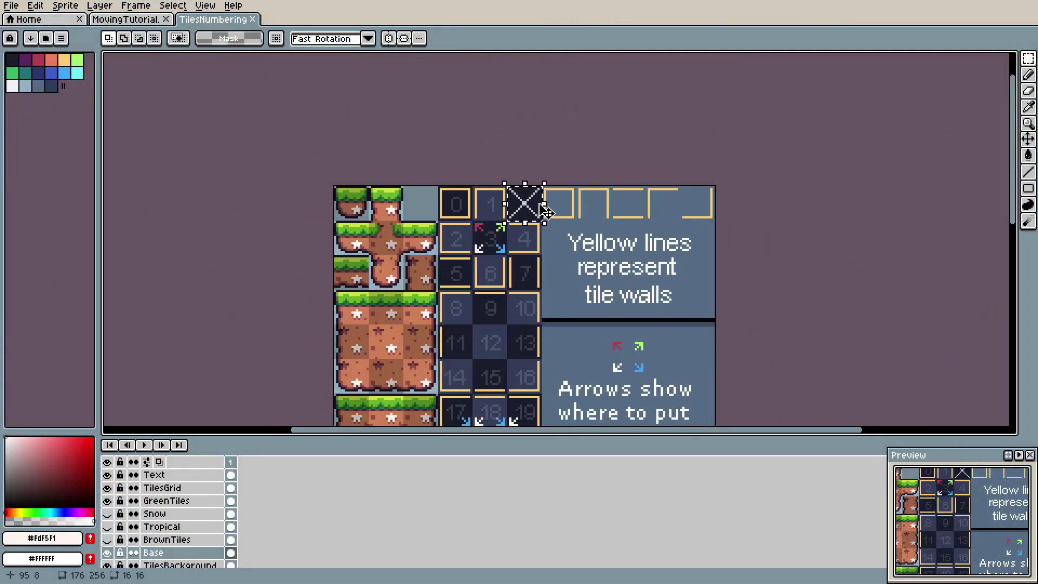
{"action": "scroll", "coordinate": [543, 211], "scroll_direction": "up", "scroll_amount": 1}
{"action": "scroll", "coordinate": [420, 217], "scroll_direction": "down", "scroll_amount": 1}
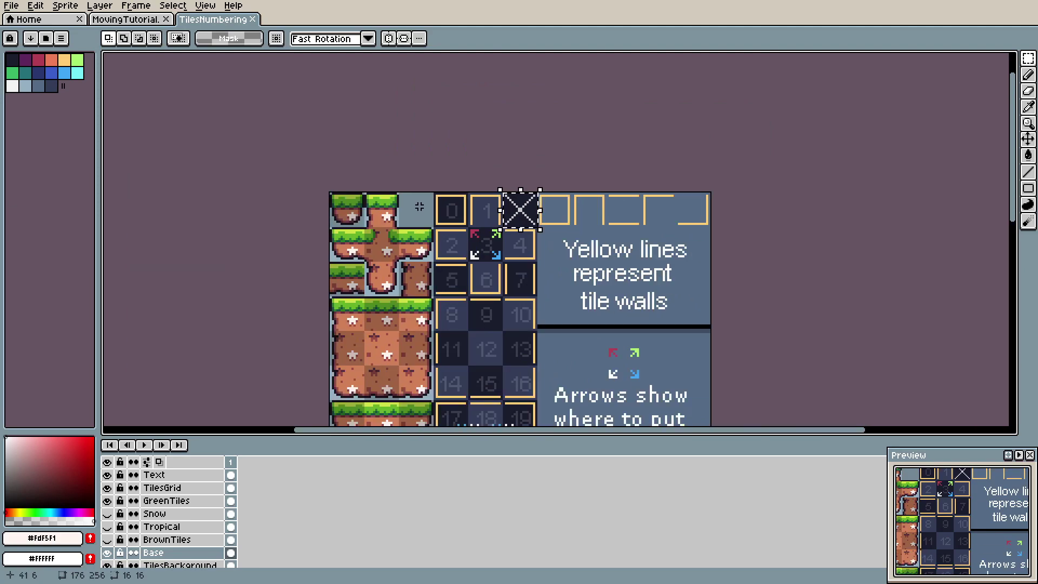
{"action": "scroll", "coordinate": [419, 207], "scroll_direction": "up", "scroll_amount": 1}
{"action": "left_click", "coordinate": [417, 206], "text": "shift"}
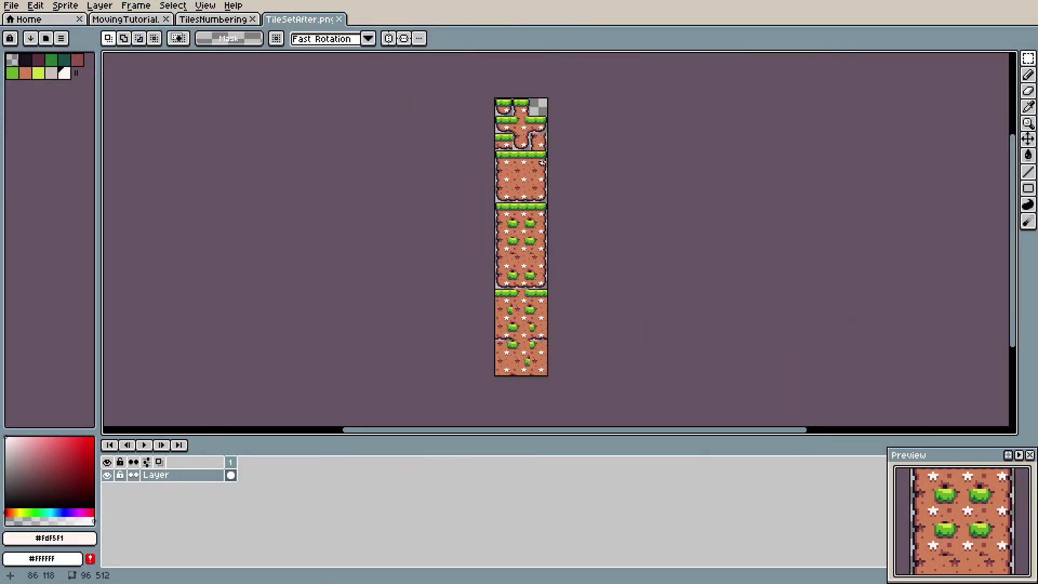
{"action": "scroll", "coordinate": [504, 102], "scroll_direction": "up", "scroll_amount": 3}
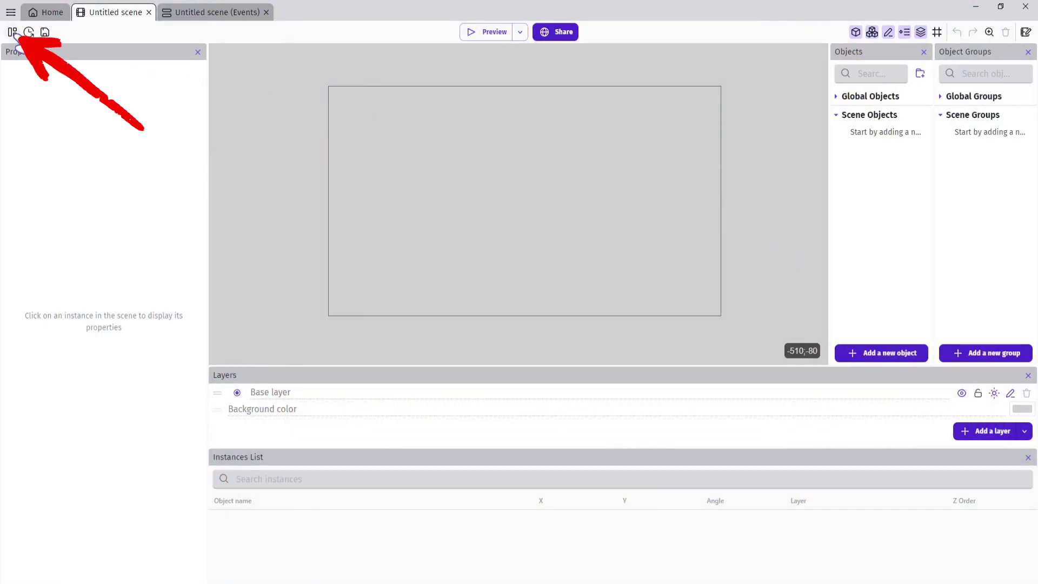
Step: Switch to GDevelop and import the AutoTile extension into the project, closing the extension search once it is added
{"action": "left_click", "coordinate": [12, 32]}
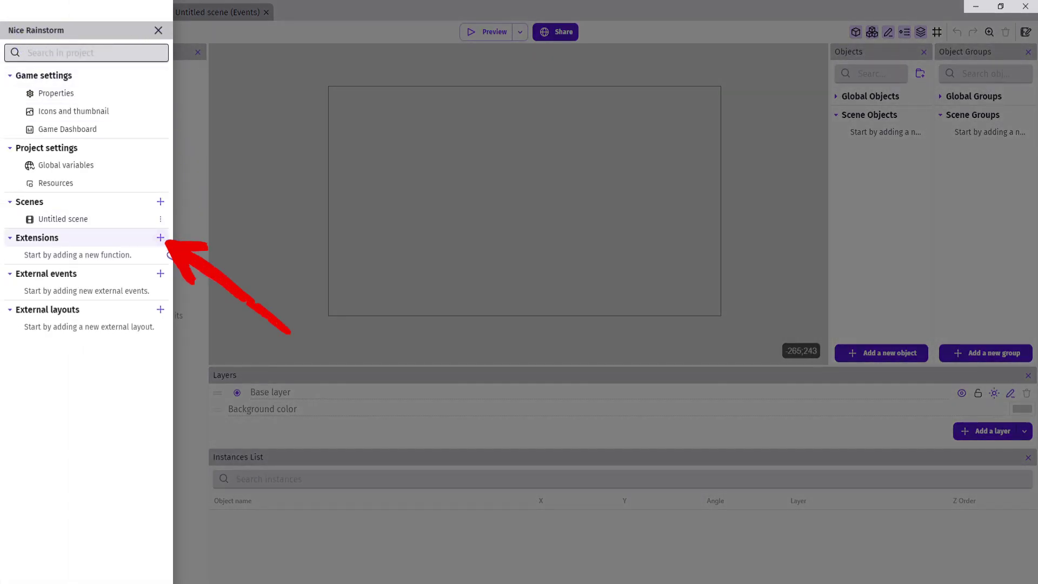
{"action": "left_click", "coordinate": [160, 238]}
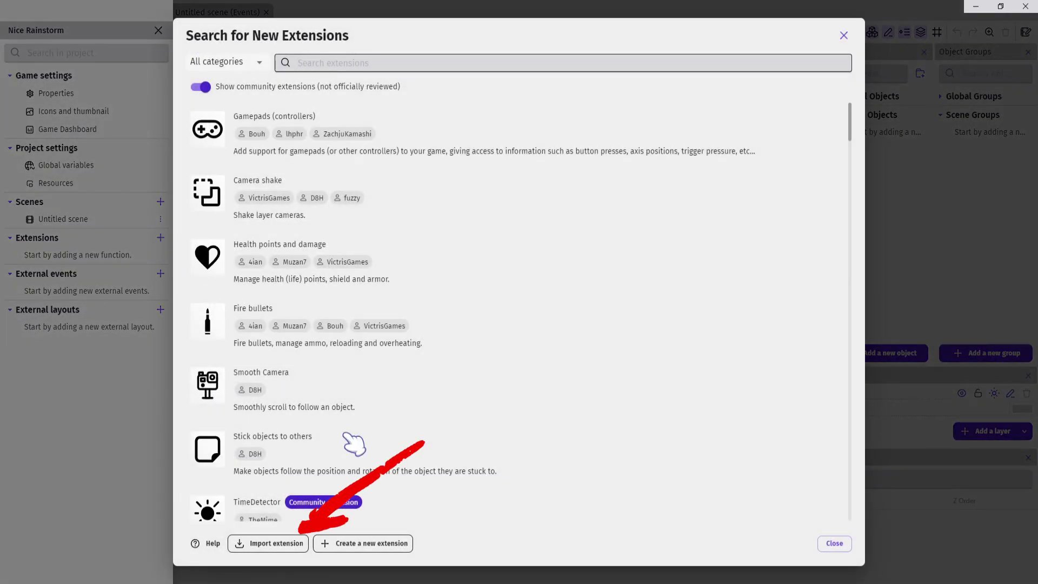
{"action": "left_click", "coordinate": [278, 545]}
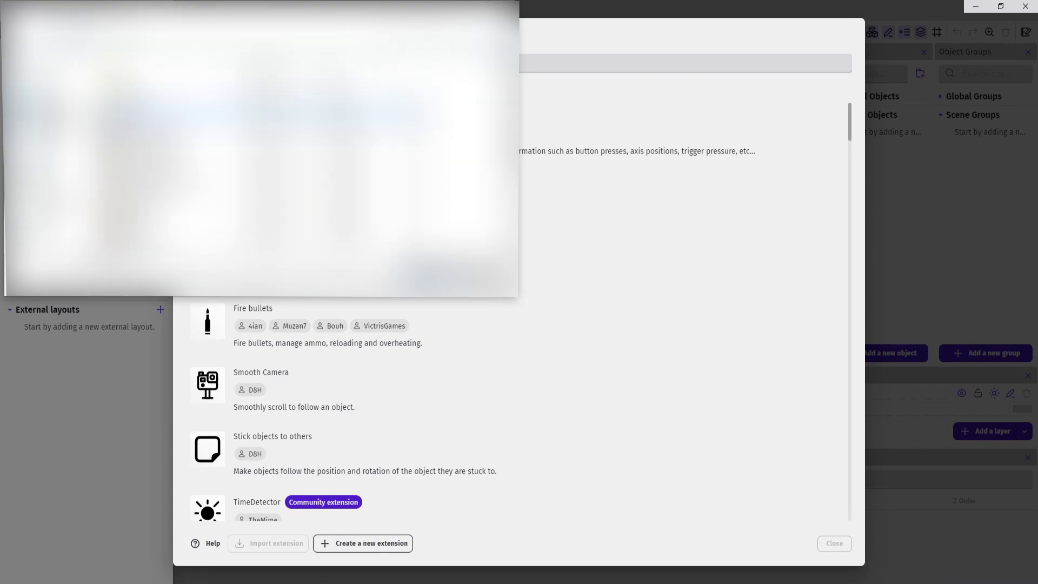
{"action": "key", "text": "Escape"}
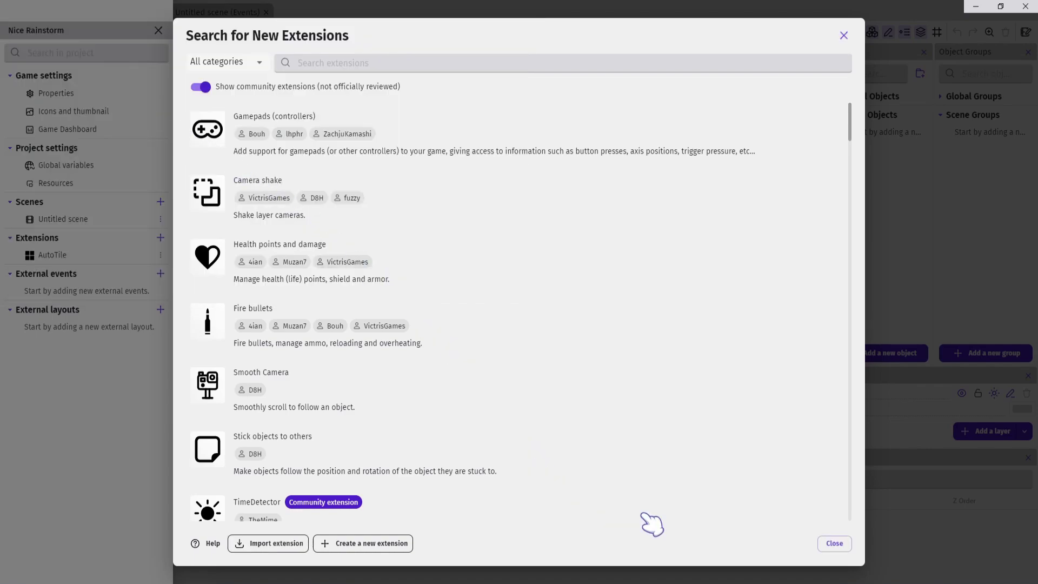
{"action": "left_click", "coordinate": [833, 543]}
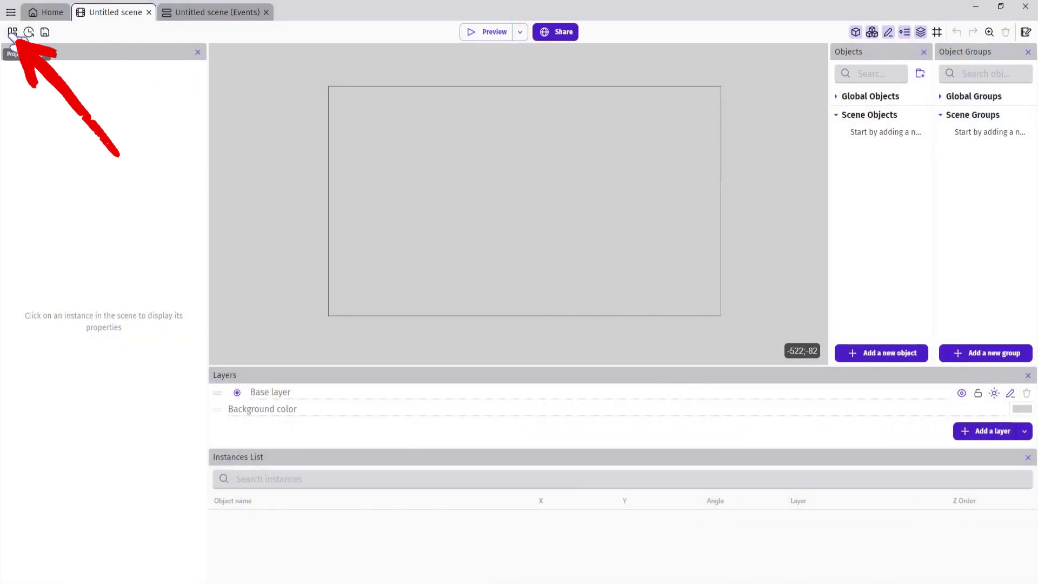
Step: Open the AutoTile extension from the project manager and view its properties
{"action": "left_click", "coordinate": [12, 32]}
{"action": "left_click", "coordinate": [81, 257]}
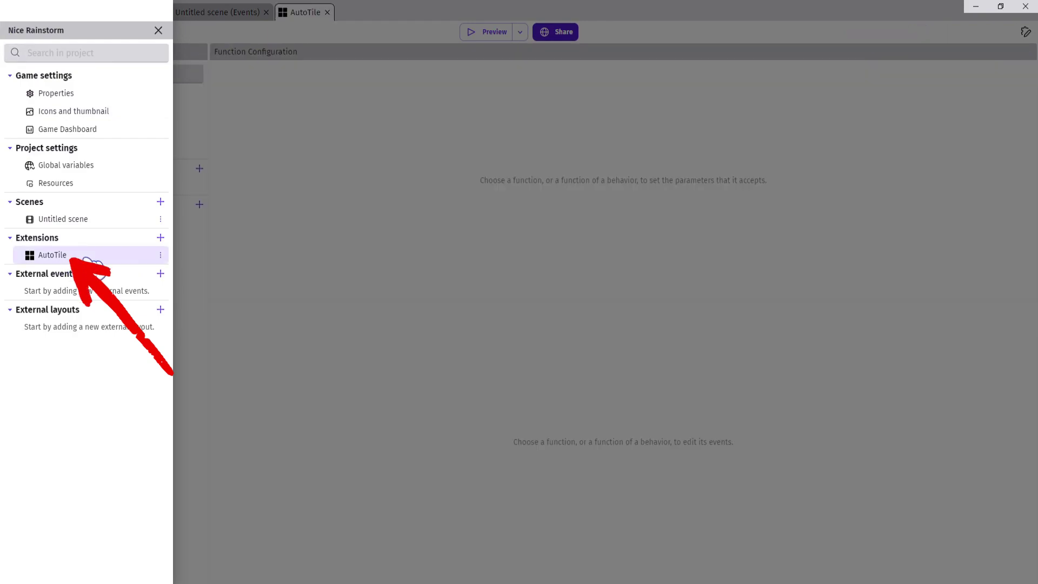
{"action": "left_click", "coordinate": [239, 258]}
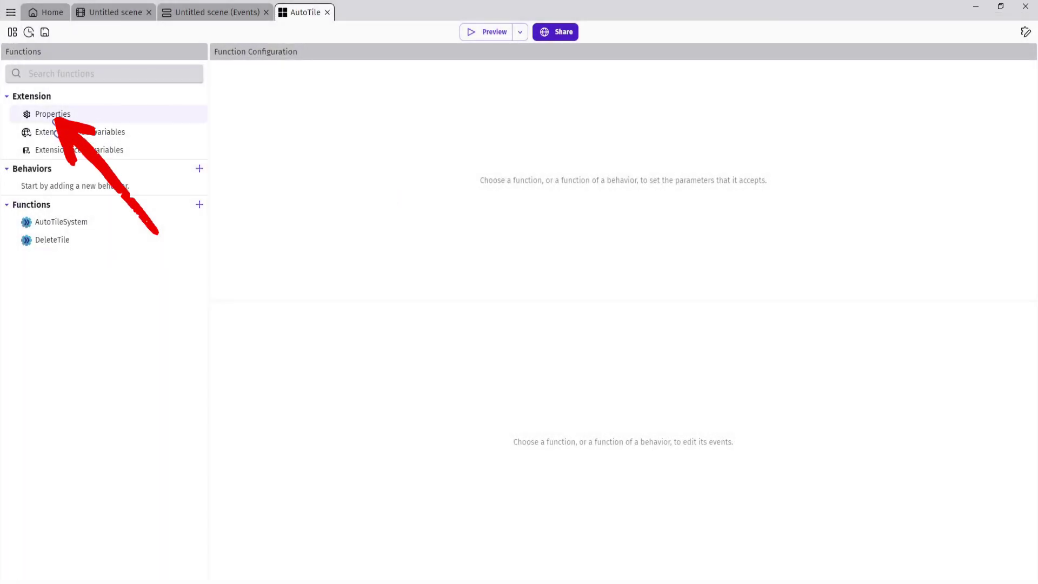
{"action": "left_click", "coordinate": [60, 115]}
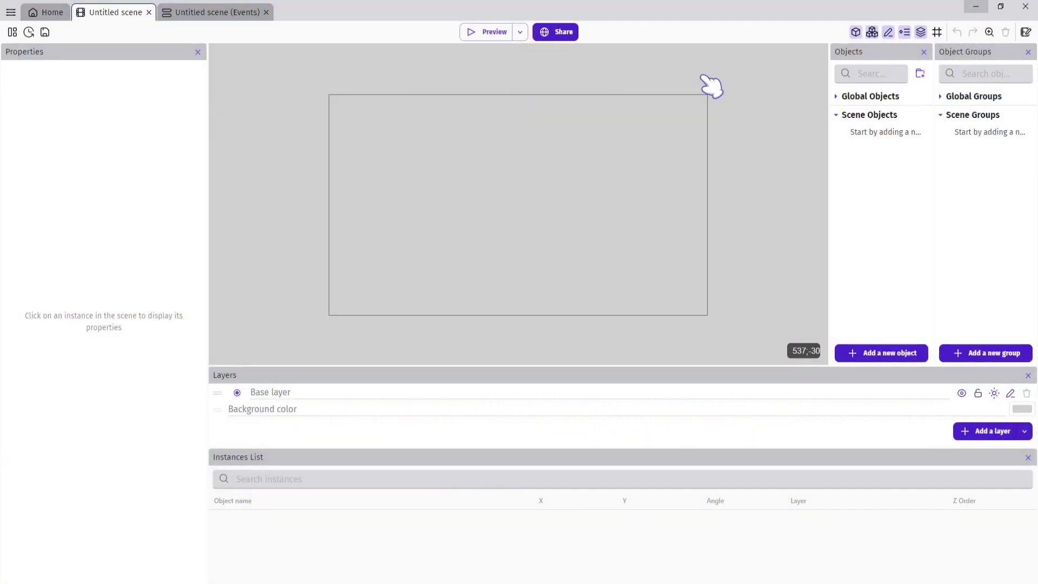
Step: Add a new Sprite object to the scene and name it Tiles
{"action": "left_click", "coordinate": [896, 355]}
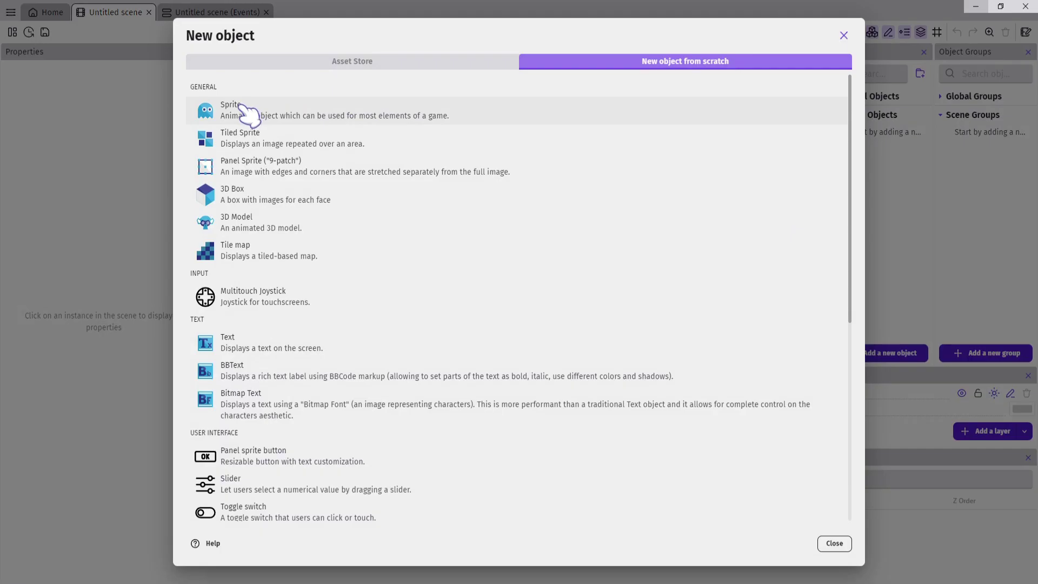
{"action": "left_click", "coordinate": [244, 111]}
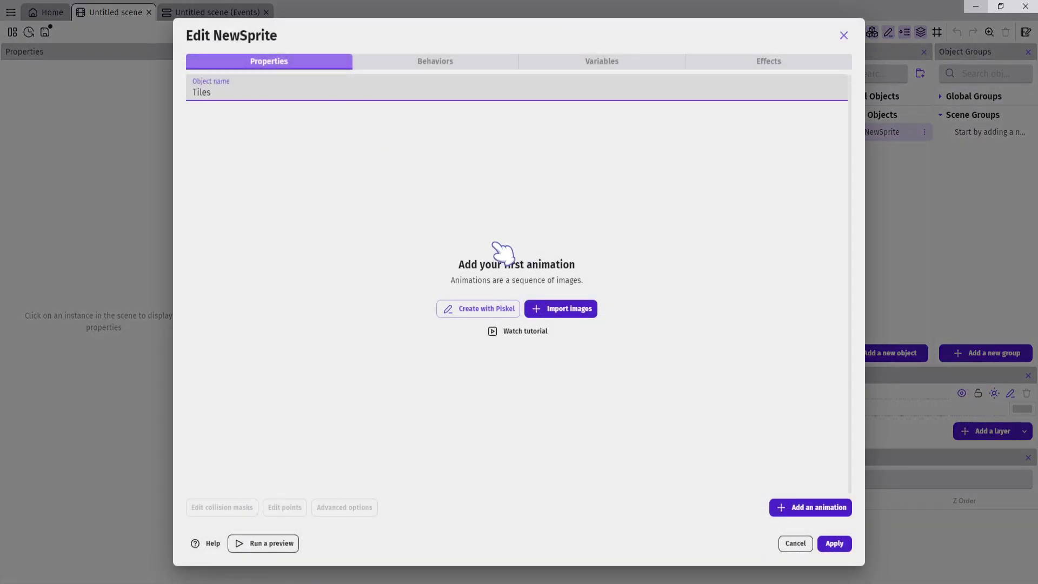
{"action": "left_click", "coordinate": [585, 219]}
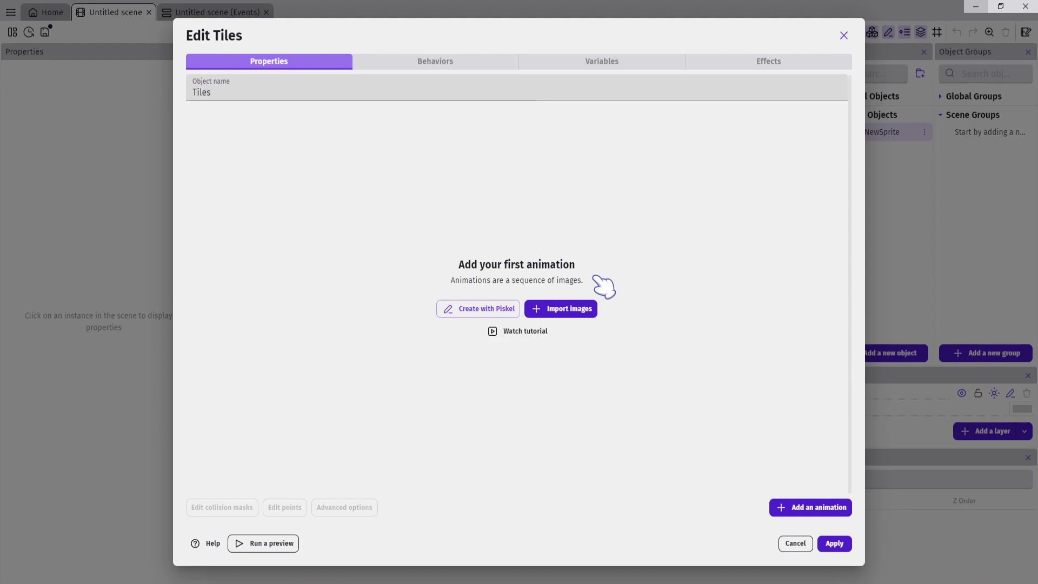
Step: Start a Piskel animation for the Tiles object and load TileSetAfter.png as the picture to import
{"action": "left_click", "coordinate": [586, 312]}
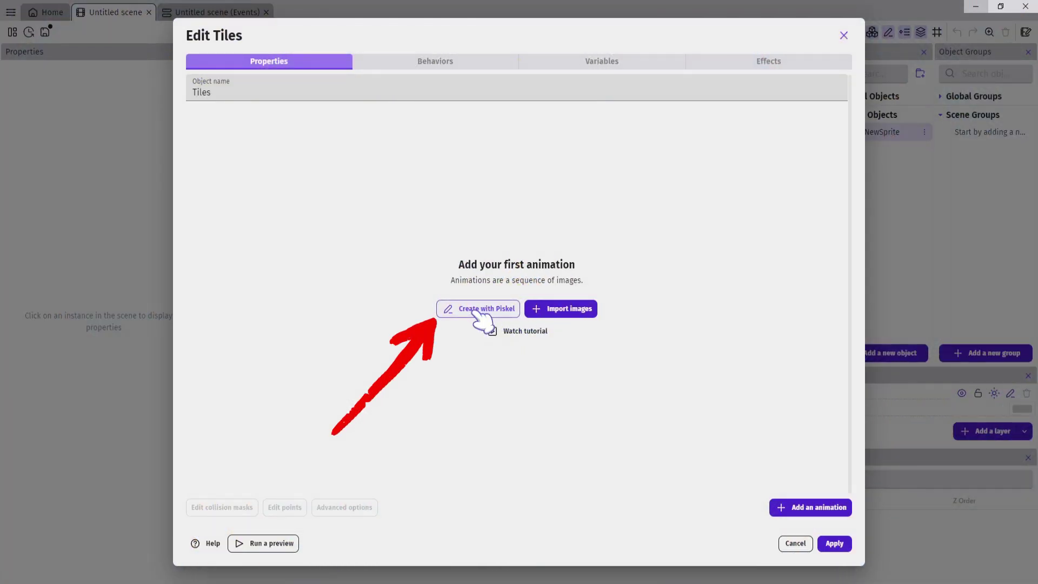
{"action": "left_click", "coordinate": [481, 310]}
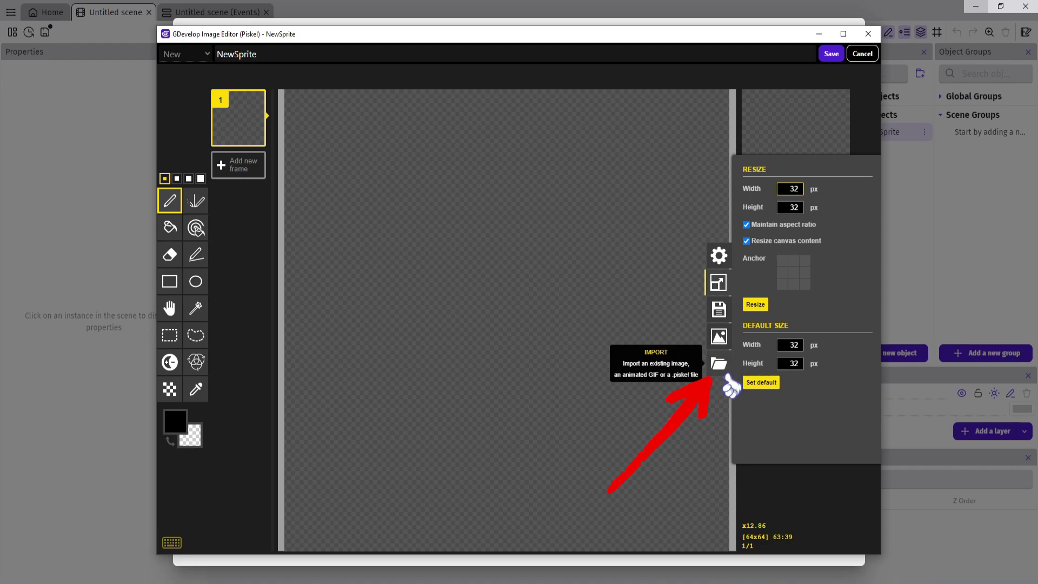
{"action": "left_click", "coordinate": [717, 373]}
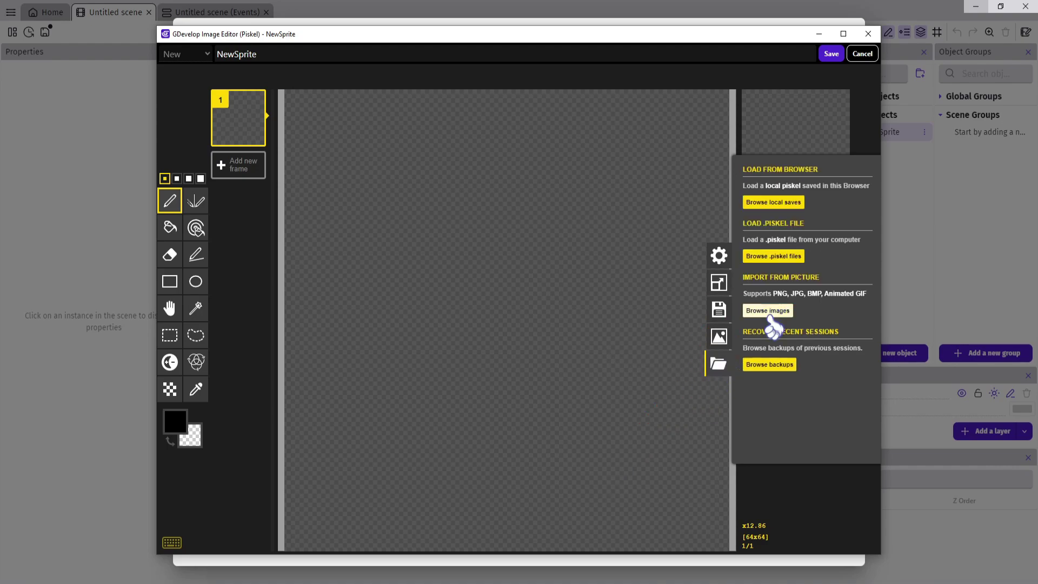
{"action": "left_click", "coordinate": [767, 311]}
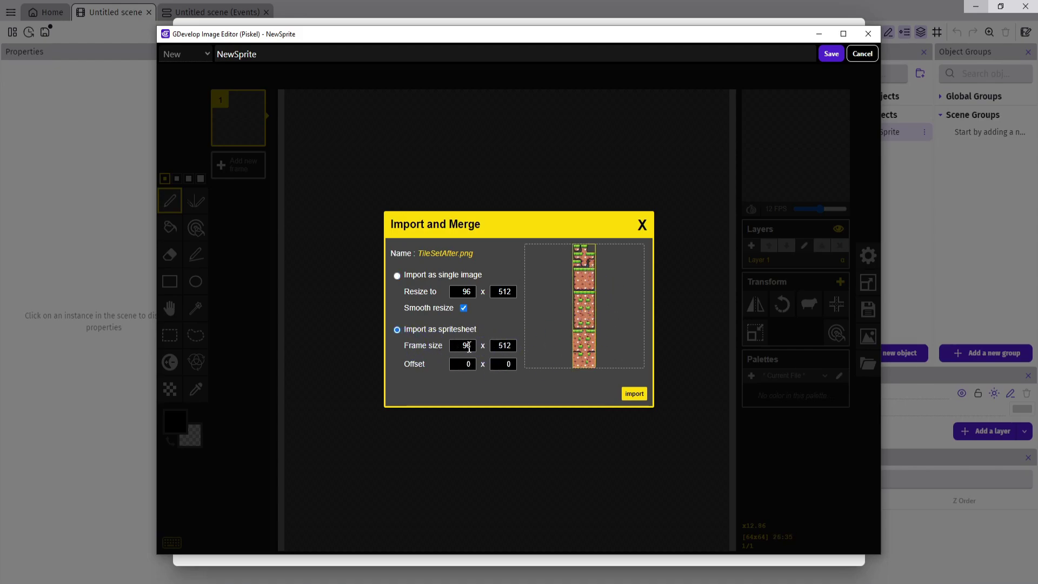
Step: Import the picture as a spritesheet with a 32 x 32 frame size, replacing the current animation
{"action": "type", "text": "32"}
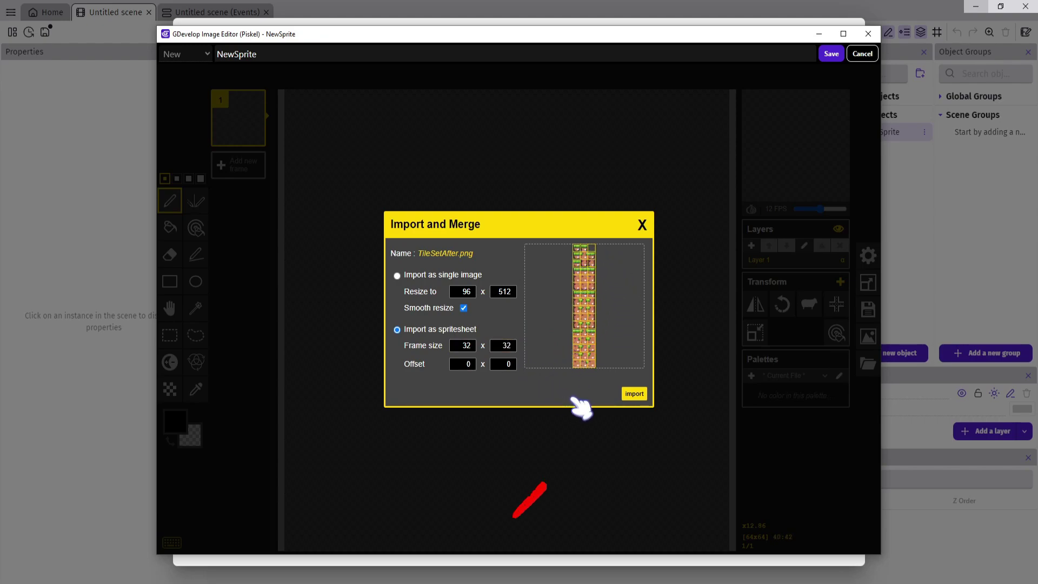
{"action": "left_click", "coordinate": [637, 395]}
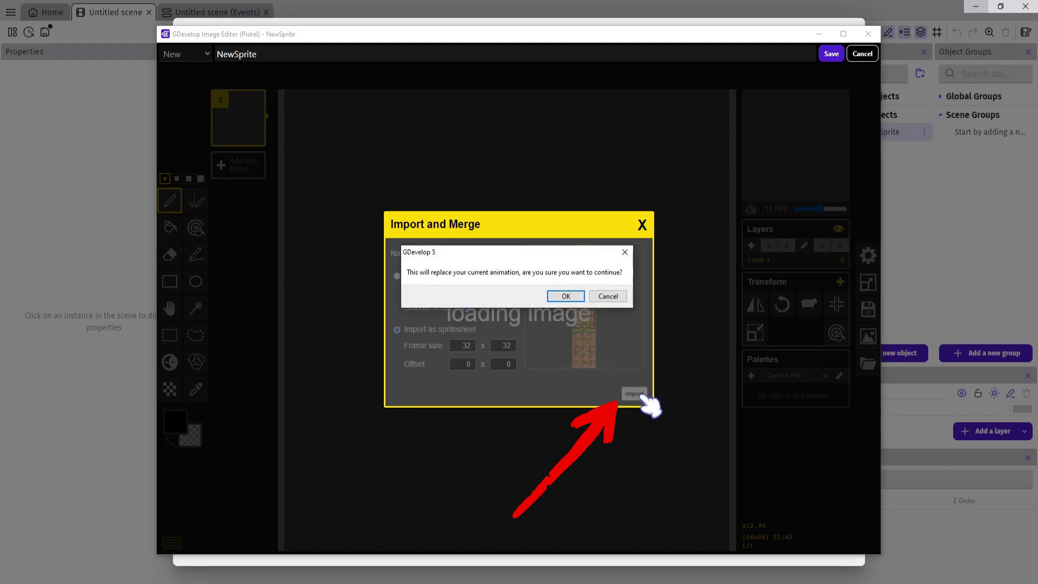
{"action": "left_click", "coordinate": [566, 297]}
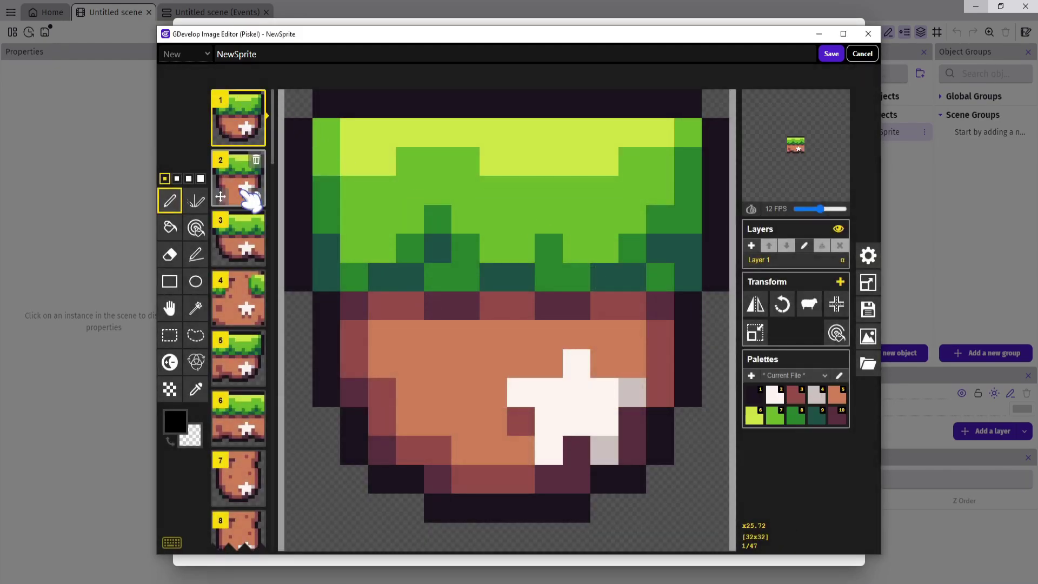
Step: Check the imported tile frames and save them as the animation of the Tiles object
{"action": "scroll", "coordinate": [249, 216], "scroll_direction": "down", "scroll_amount": 10}
{"action": "scroll", "coordinate": [249, 216], "scroll_direction": "up", "scroll_amount": 8}
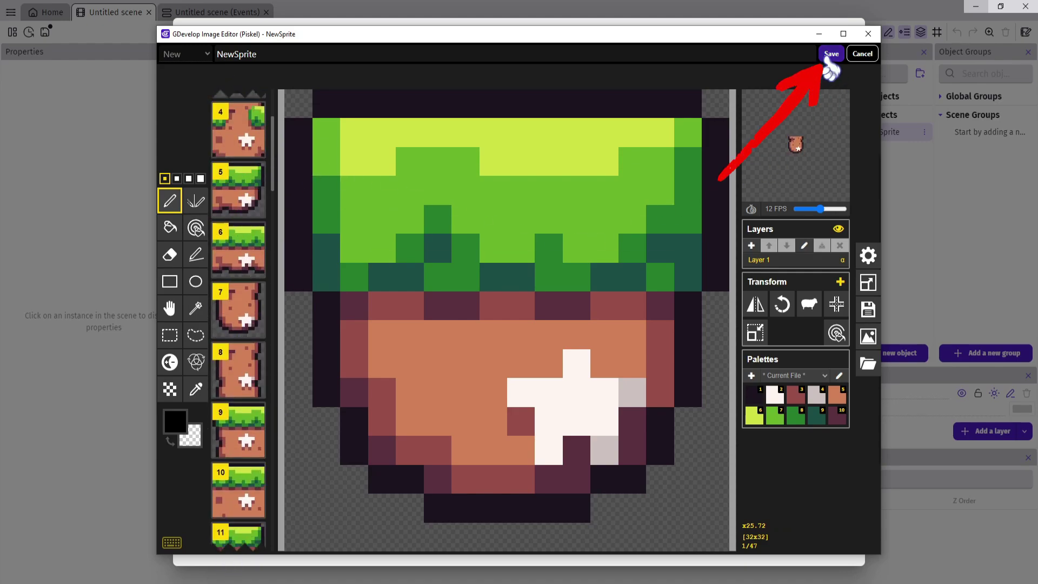
{"action": "left_click", "coordinate": [830, 54]}
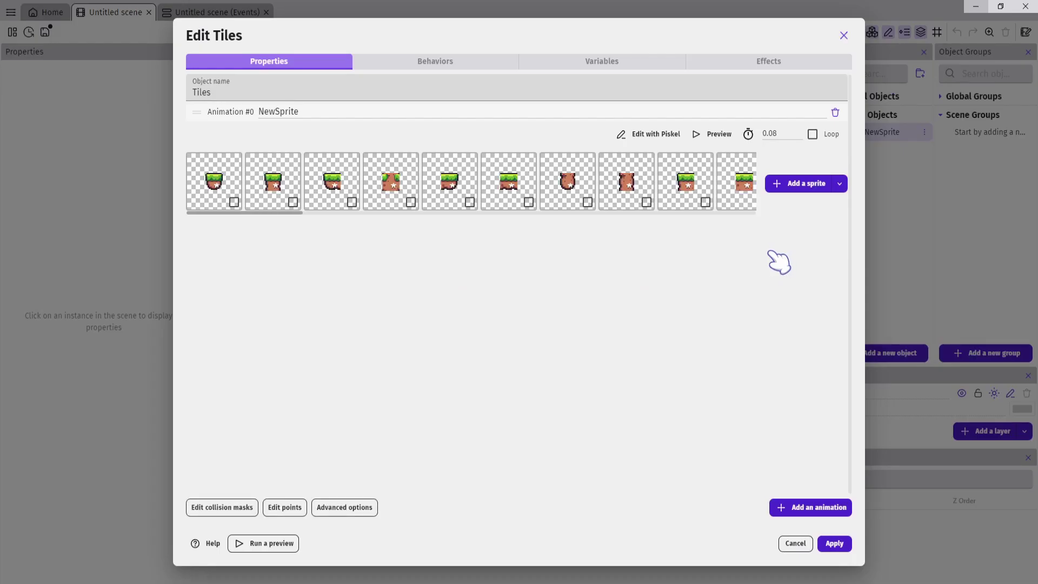
Step: Apply the Tiles object's edits and add a new Sprite object named Detector
{"action": "left_click_drag", "start_coordinate": [260, 216], "coordinate": [216, 213]}
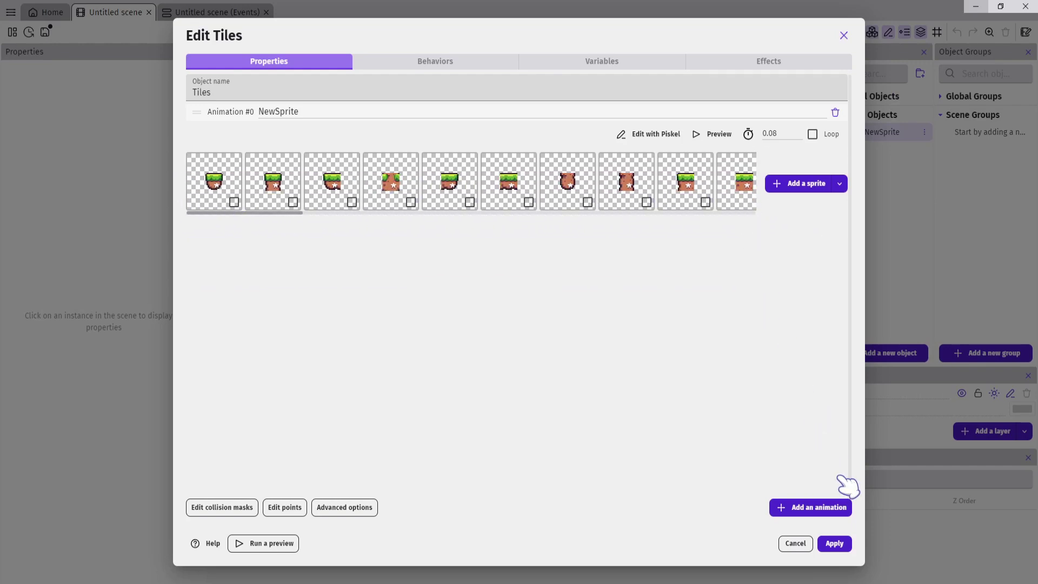
{"action": "left_click", "coordinate": [834, 543]}
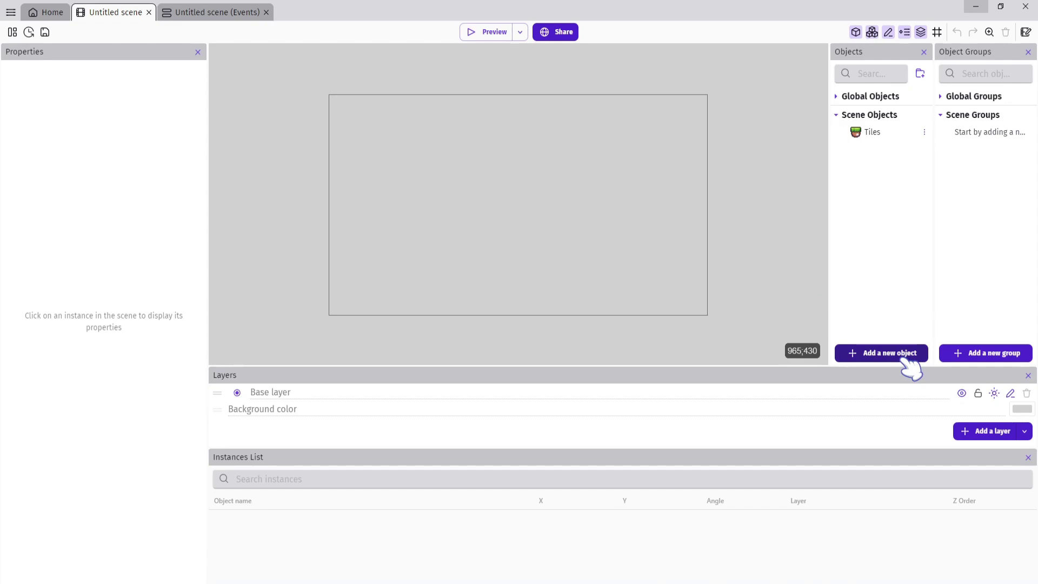
{"action": "left_click", "coordinate": [911, 369]}
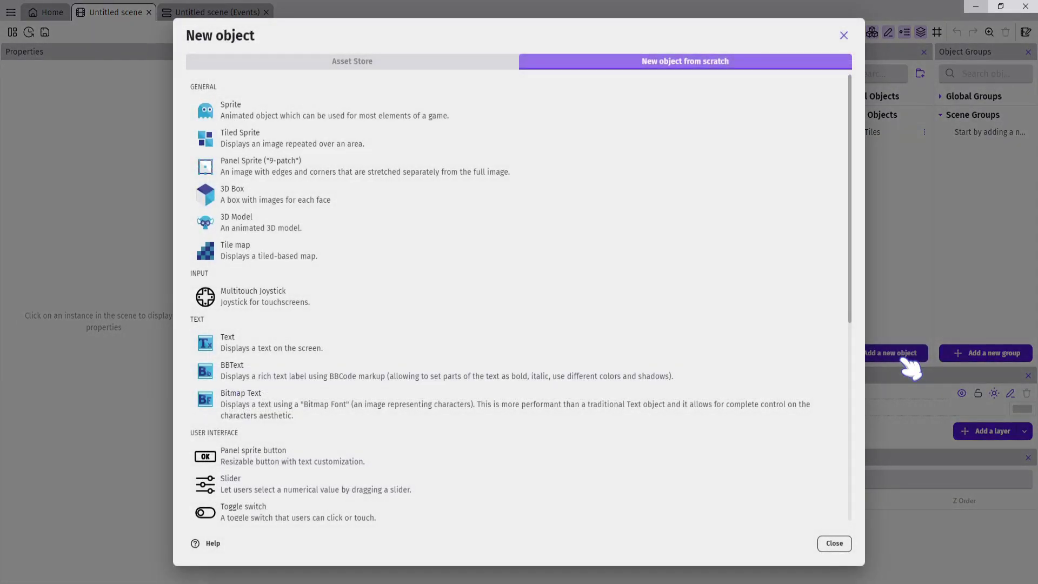
{"action": "left_click", "coordinate": [319, 120]}
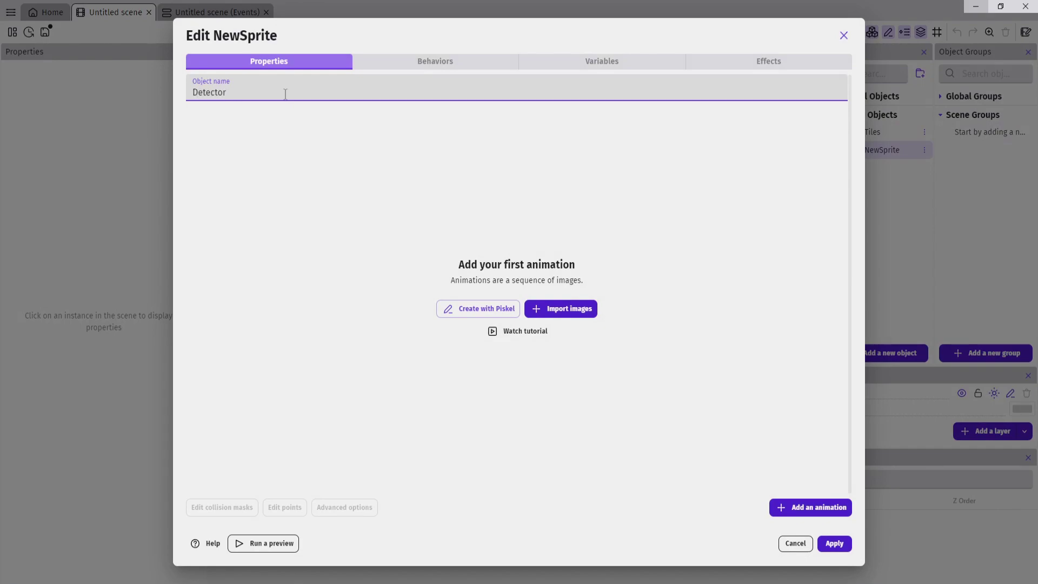
{"action": "type", "text": "Detector"}
{"action": "left_click", "coordinate": [392, 205]}
Step: Create a Piskel animation for the Detector object and fill the whole canvas with black
{"action": "left_click", "coordinate": [463, 320]}
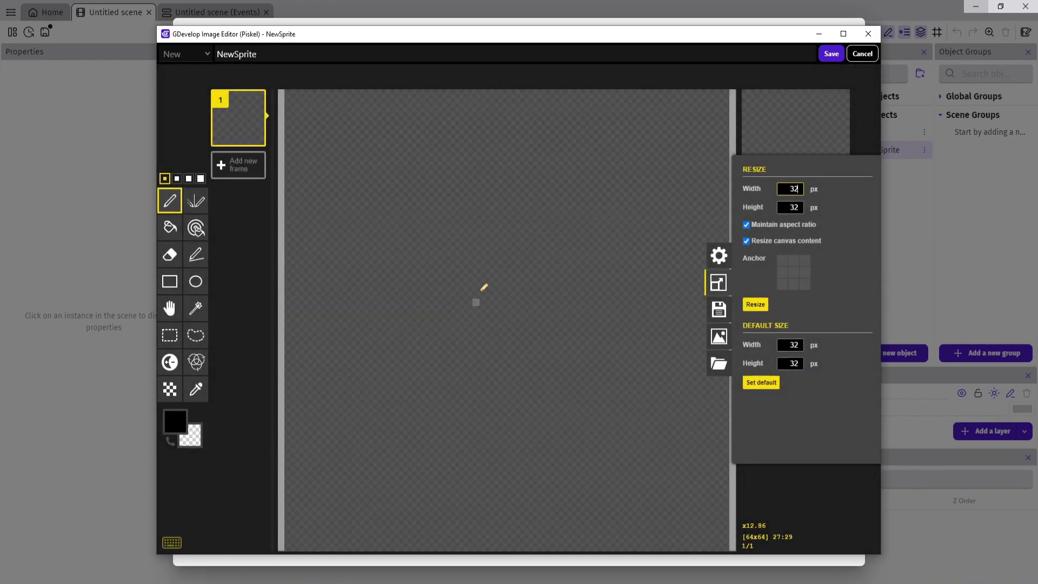
{"action": "left_click", "coordinate": [486, 280]}
{"action": "key", "text": "b"}
{"action": "left_click", "coordinate": [537, 259]}
Step: Resize the Detector drawing to 1 x 1 px with its content, save it and apply the object
{"action": "left_click", "coordinate": [872, 286]}
{"action": "double_click", "coordinate": [797, 190]}
{"action": "type", "text": "1"}
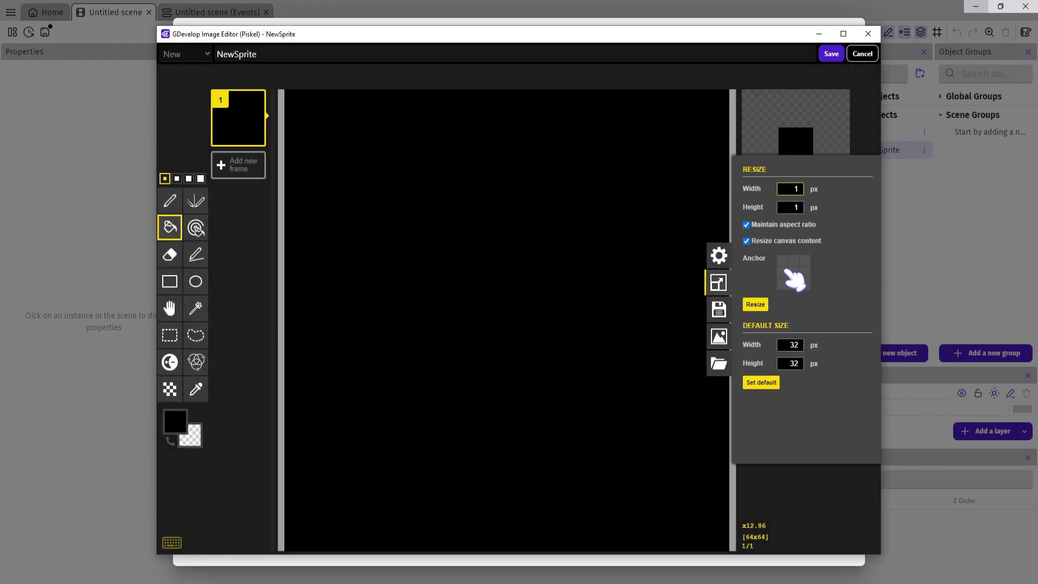
{"action": "left_click", "coordinate": [755, 305]}
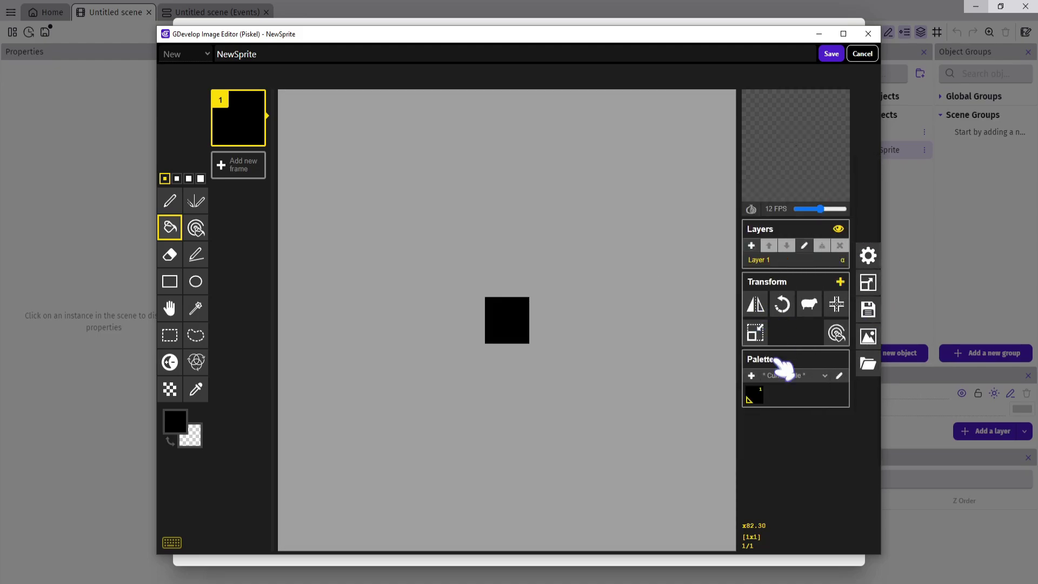
{"action": "left_click", "coordinate": [833, 54]}
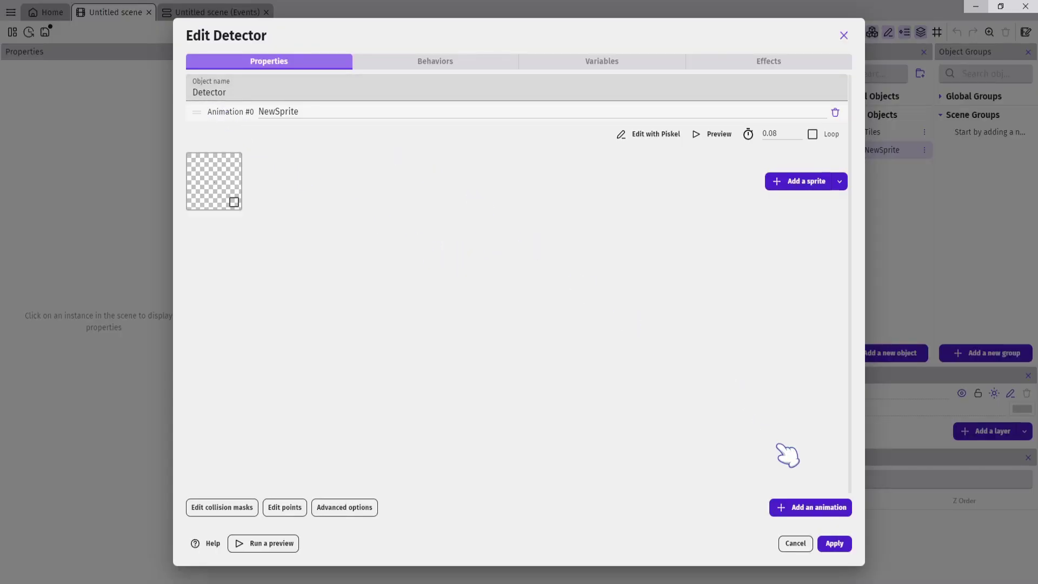
{"action": "left_click", "coordinate": [833, 543]}
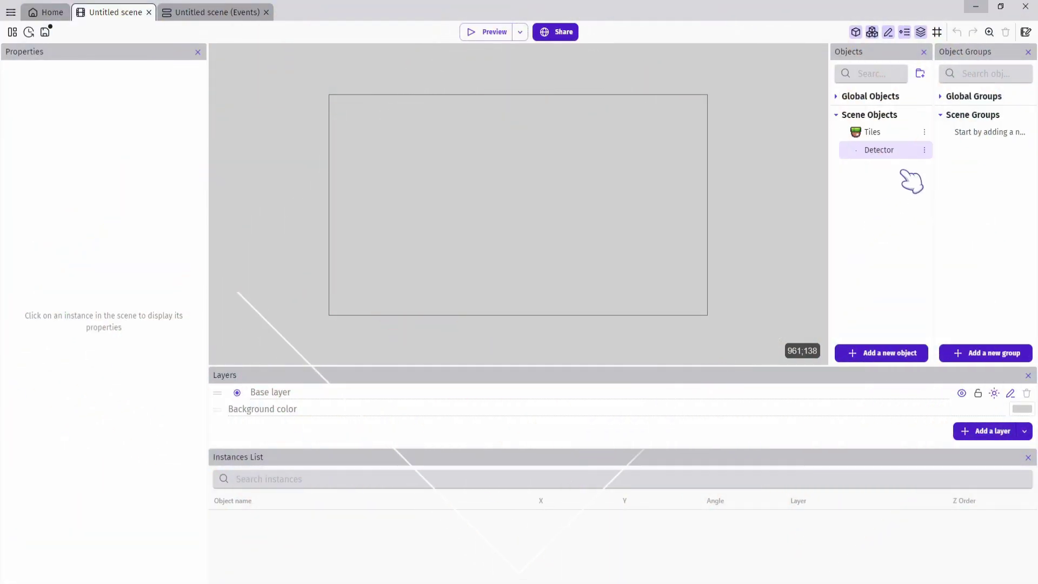
Step: Add a new Sprite object named Cursor and start a Piskel animation for it
{"action": "left_click", "coordinate": [901, 354]}
{"action": "left_click", "coordinate": [294, 112]}
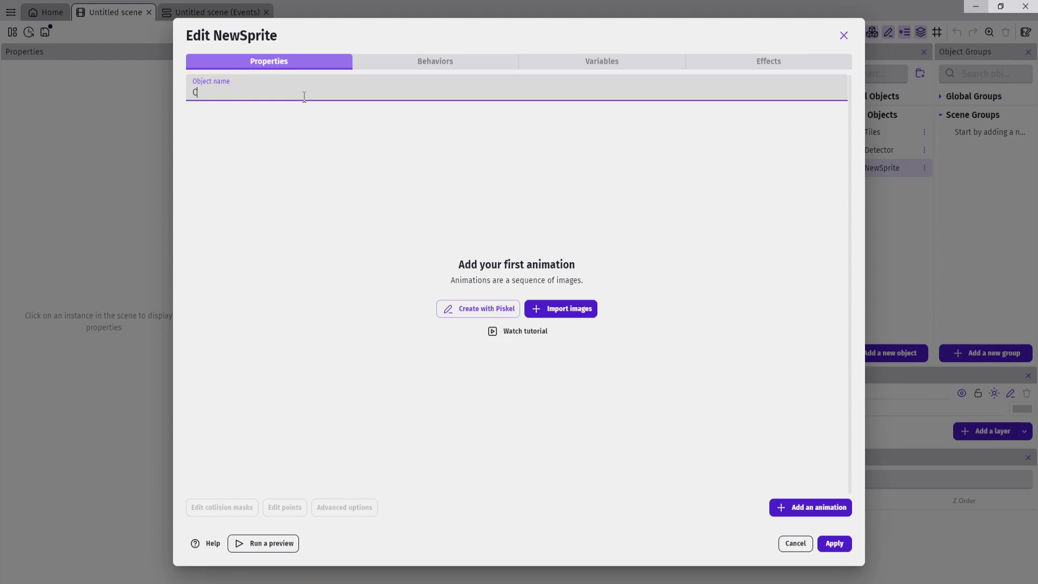
{"action": "type", "text": "Cursor"}
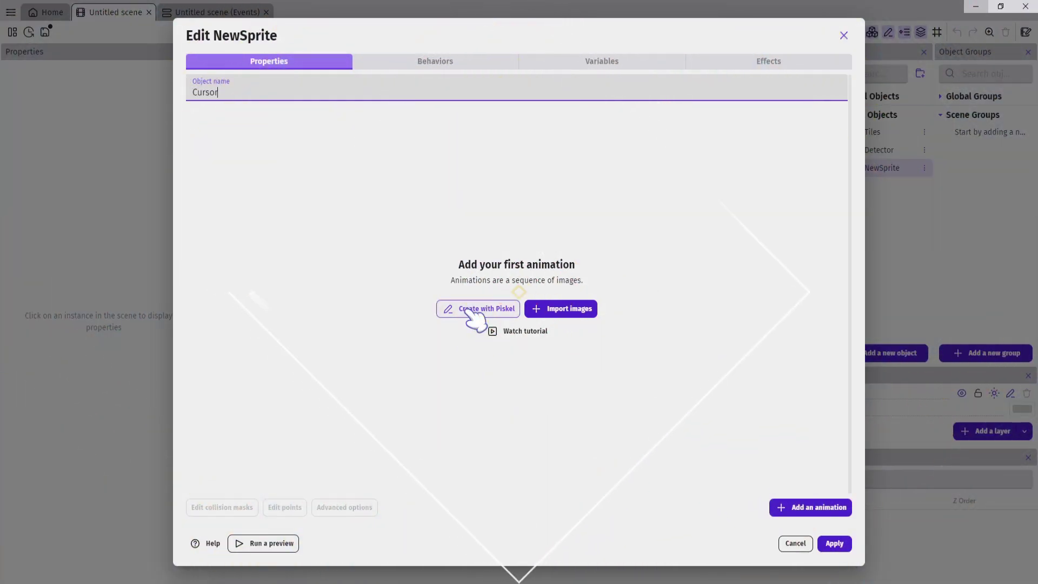
{"action": "left_click", "coordinate": [469, 312]}
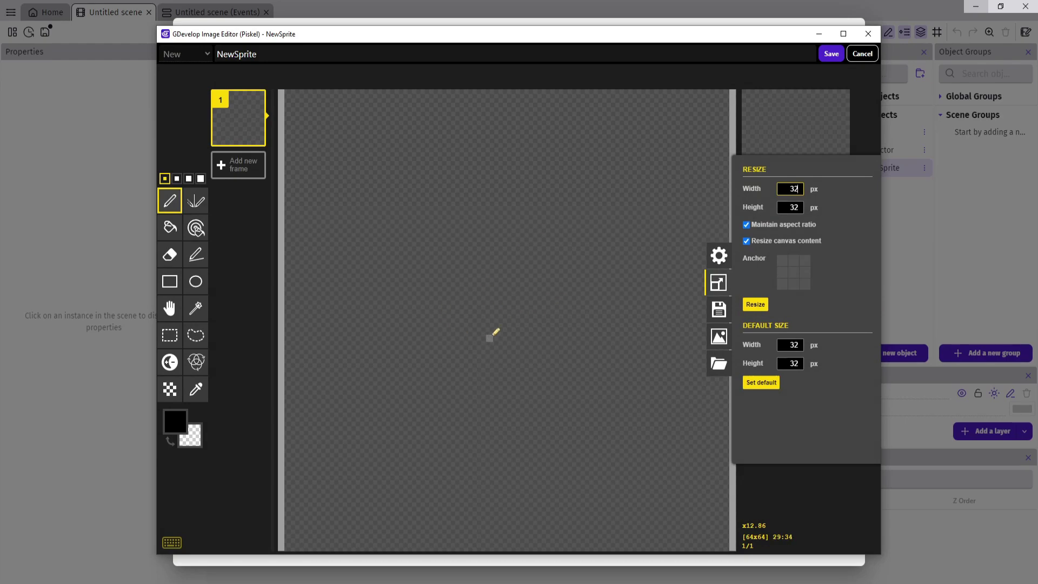
{"action": "left_click", "coordinate": [174, 421]}
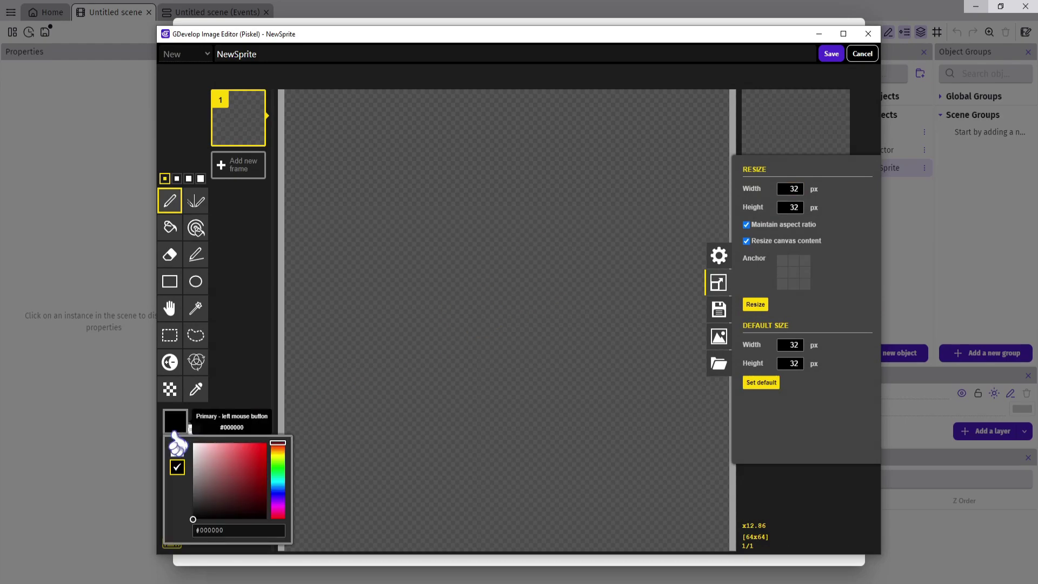
{"action": "left_click", "coordinate": [236, 463]}
{"action": "left_click", "coordinate": [259, 394]}
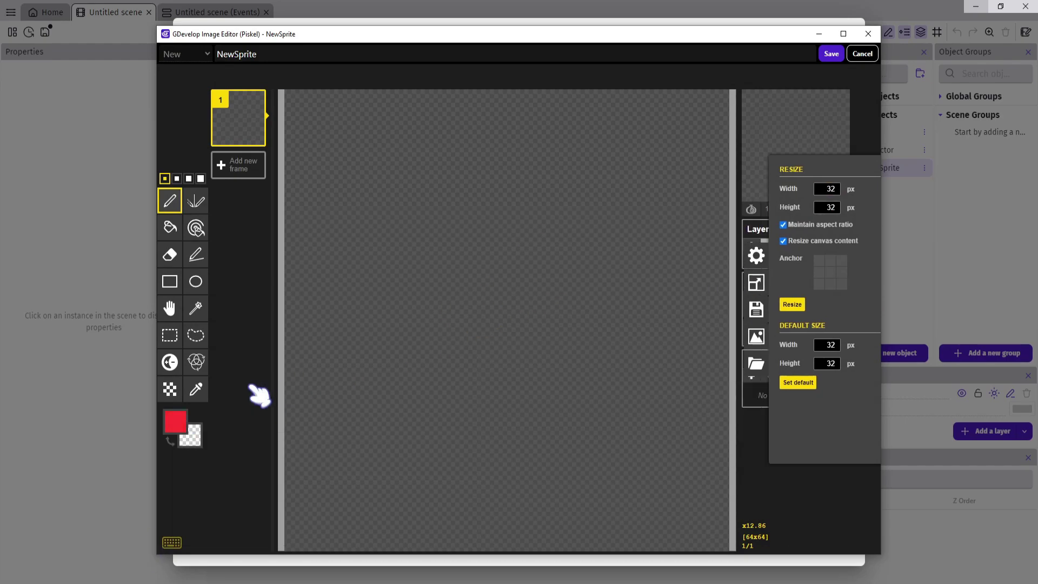
{"action": "left_click", "coordinate": [175, 421]}
{"action": "left_click_drag", "start_coordinate": [194, 513], "coordinate": [198, 535]}
{"action": "left_click", "coordinate": [251, 385]}
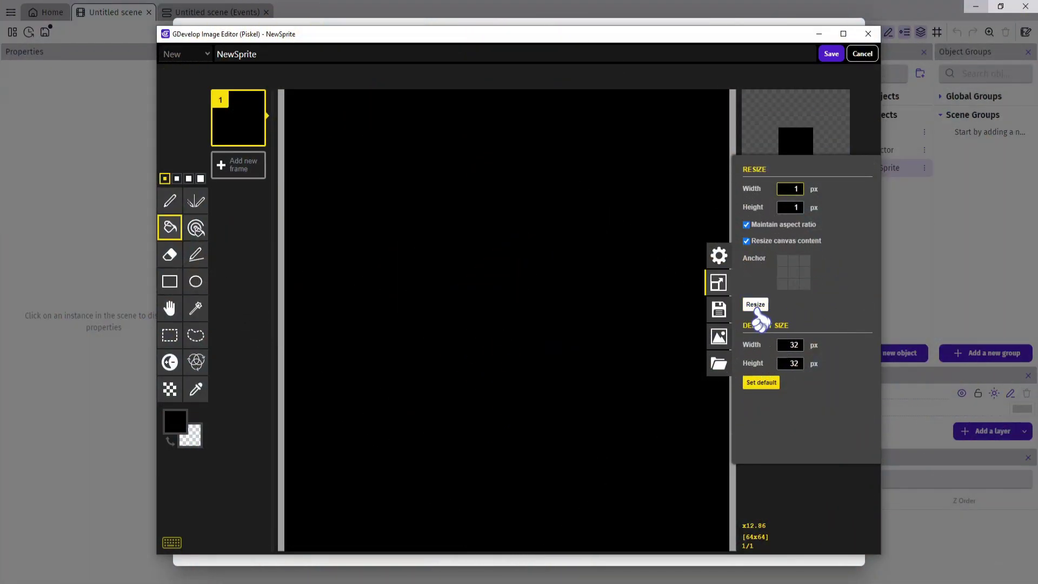
Step: Resize the black-filled Cursor drawing to 1 x 1 px, save it and apply the object
{"action": "left_click", "coordinate": [754, 301]}
{"action": "left_click", "coordinate": [830, 53]}
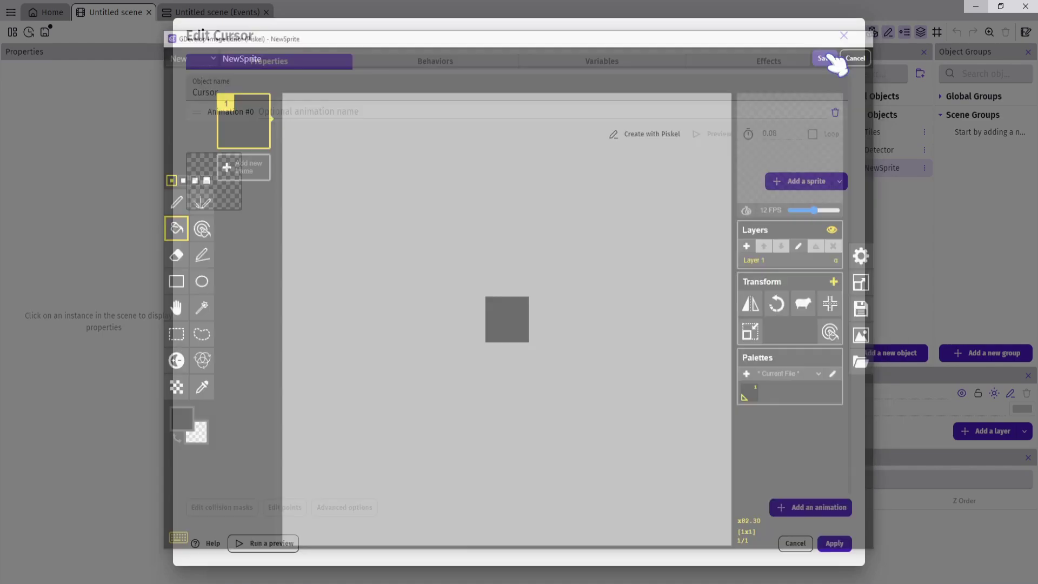
{"action": "left_click", "coordinate": [835, 543]}
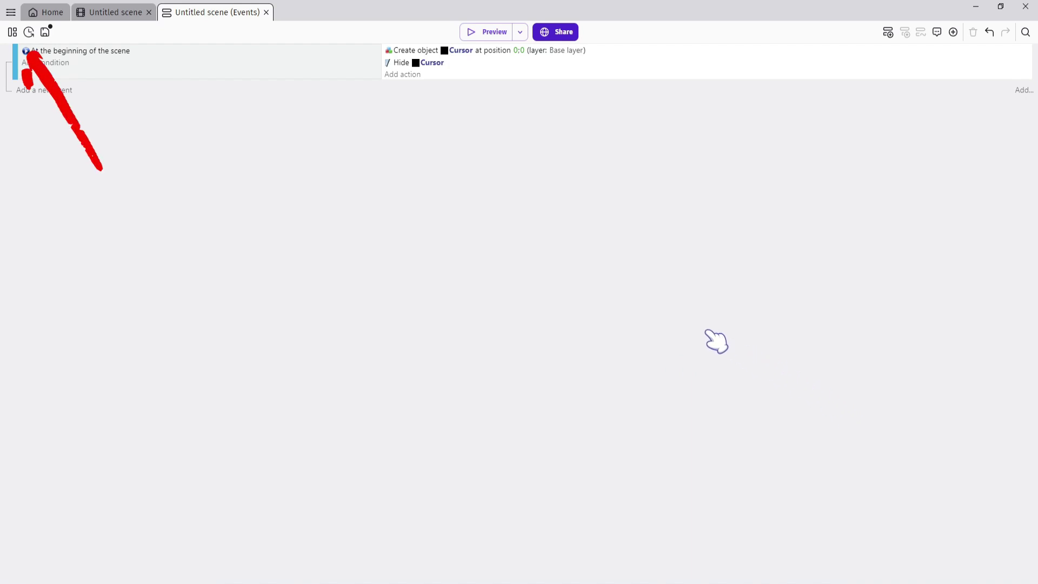
Step: Search the extensions for "grid" and install the Rectangular grid extension in the project
{"action": "left_click", "coordinate": [12, 32]}
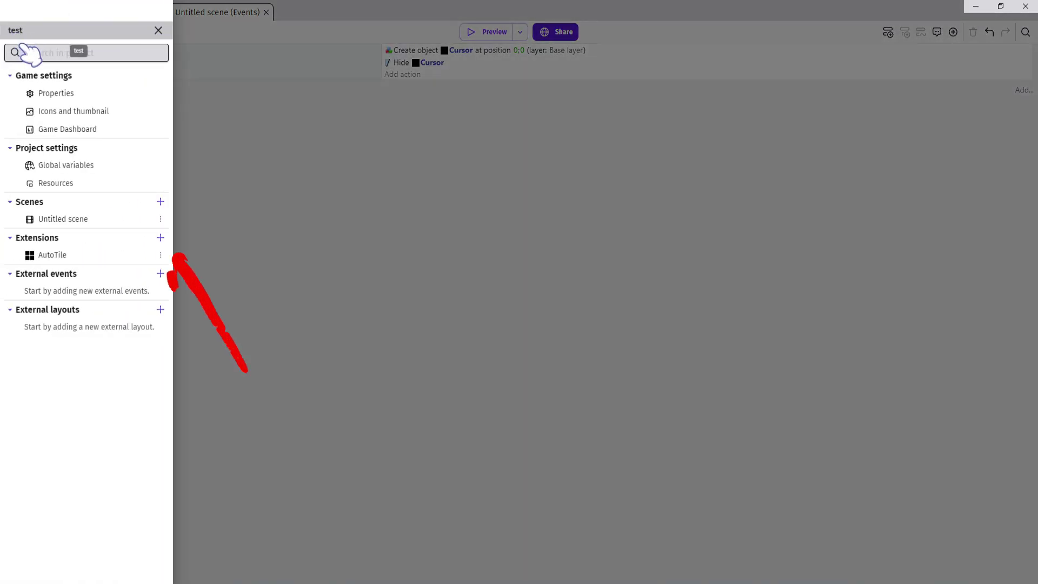
{"action": "left_click", "coordinate": [161, 238]}
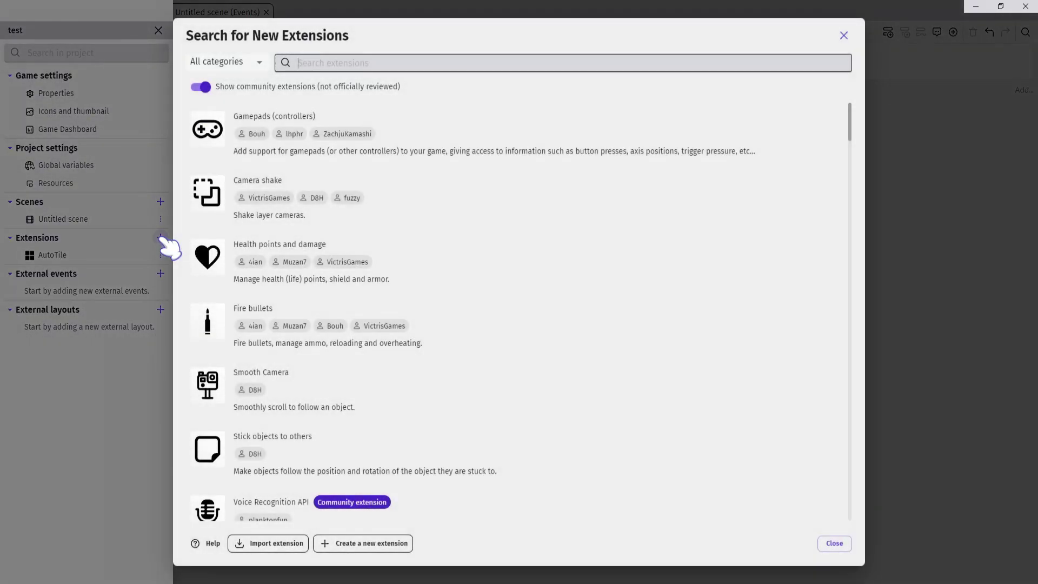
{"action": "type", "text": "grid"}
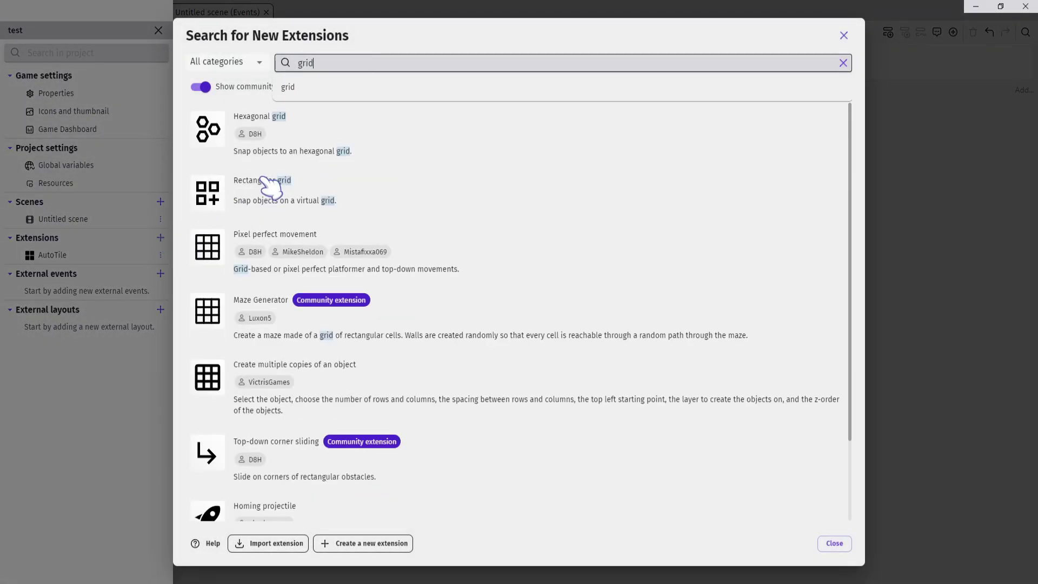
{"action": "left_click", "coordinate": [359, 198]}
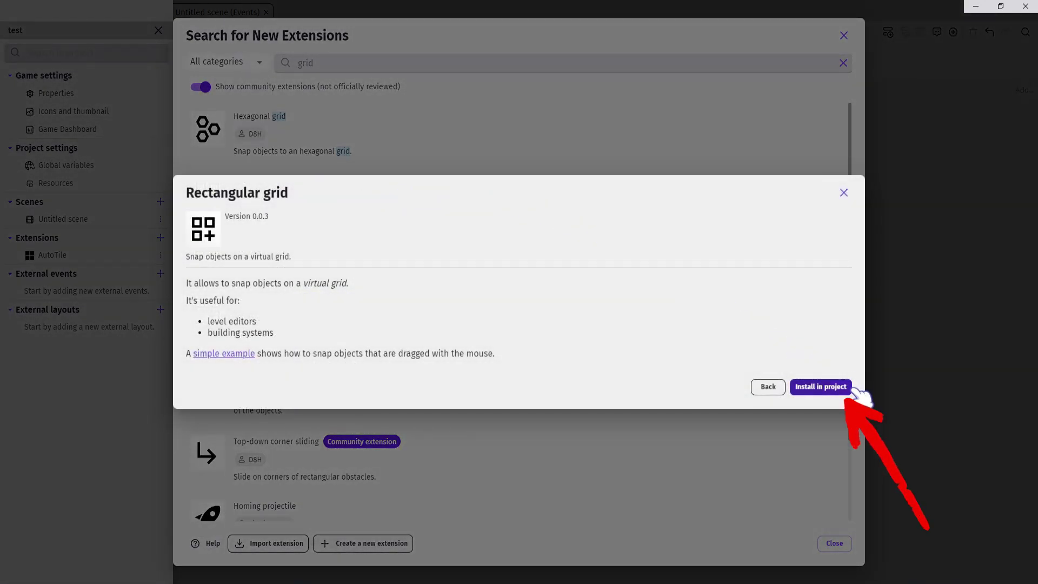
{"action": "left_click", "coordinate": [834, 387]}
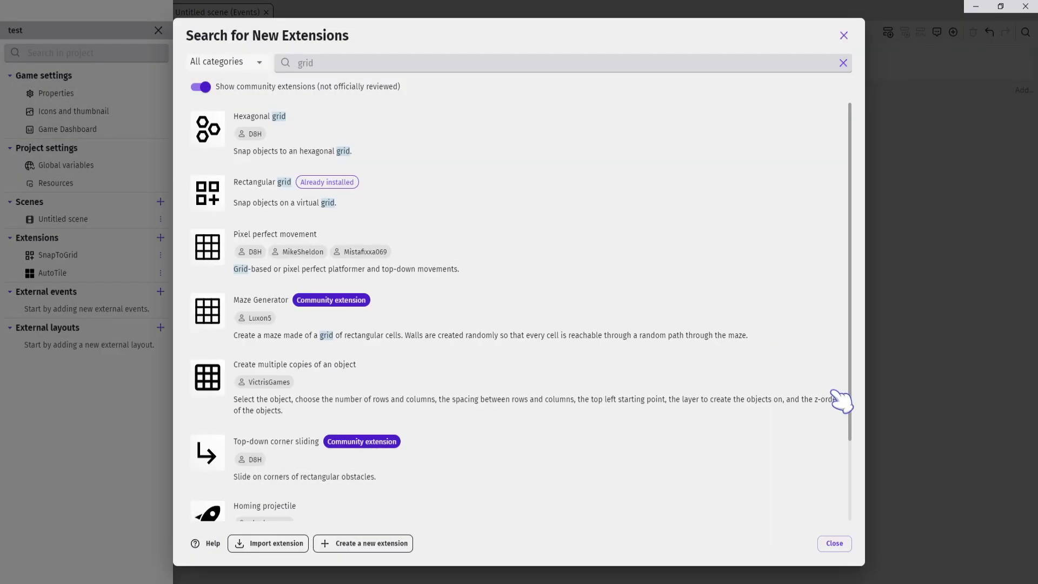
{"action": "left_click", "coordinate": [837, 545]}
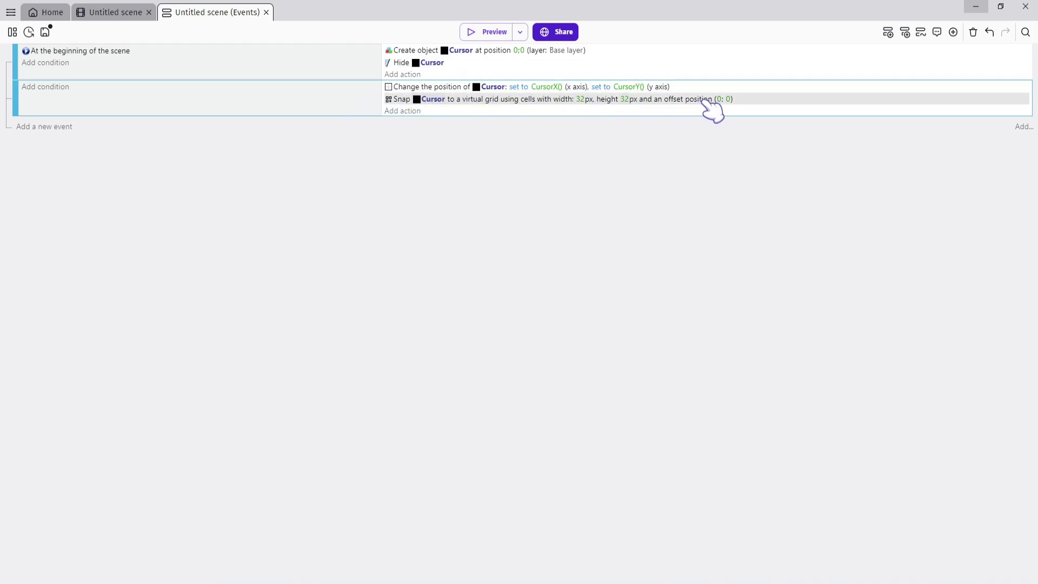
Step: Review the cell size and offset parameters of the action that snaps Cursor to a virtual grid
{"action": "double_click", "coordinate": [506, 104]}
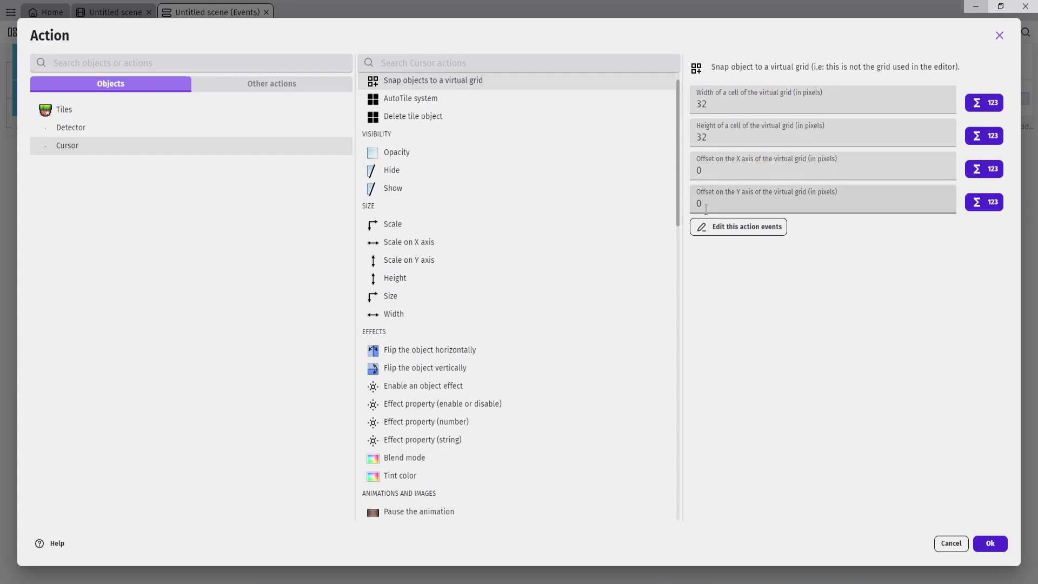
{"action": "left_click", "coordinate": [990, 543]}
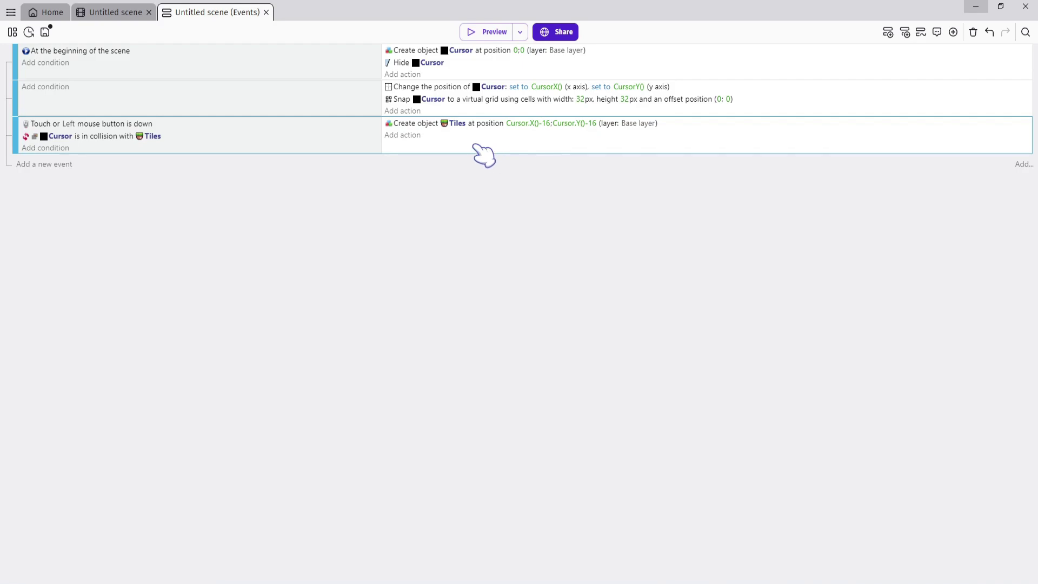
{"action": "right_click", "coordinate": [475, 146]}
{"action": "left_click", "coordinate": [469, 144]}
{"action": "right_click", "coordinate": [471, 144]}
{"action": "left_click", "coordinate": [463, 144]}
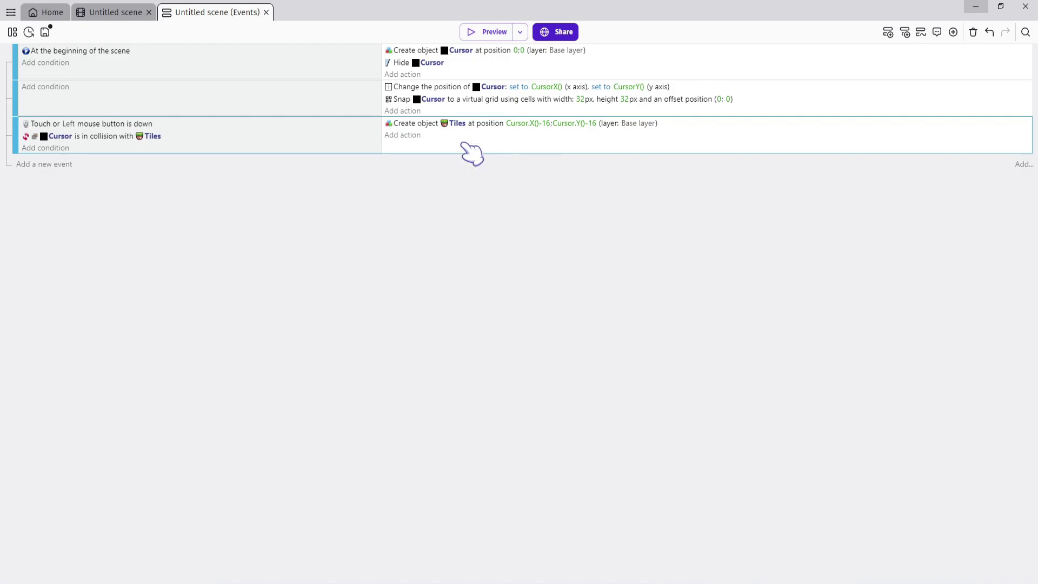
{"action": "right_click", "coordinate": [517, 142]}
{"action": "left_click", "coordinate": [489, 144]}
{"action": "right_click", "coordinate": [474, 144]}
{"action": "left_click", "coordinate": [468, 143]}
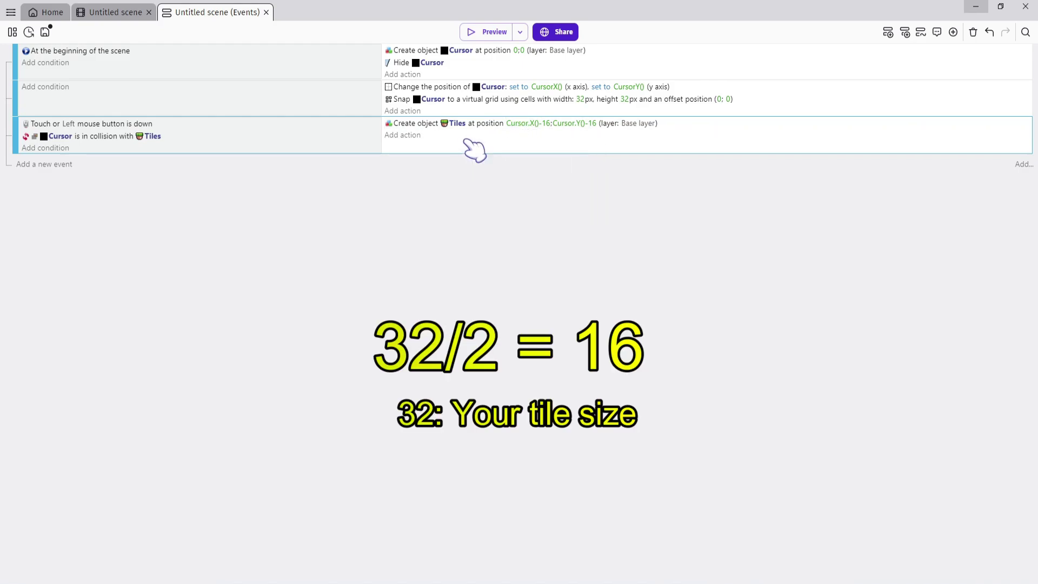
{"action": "right_click", "coordinate": [506, 152]}
{"action": "left_click", "coordinate": [506, 153]}
Step: Check the X position expression of the action that creates the Tiles object
{"action": "left_click", "coordinate": [537, 123]}
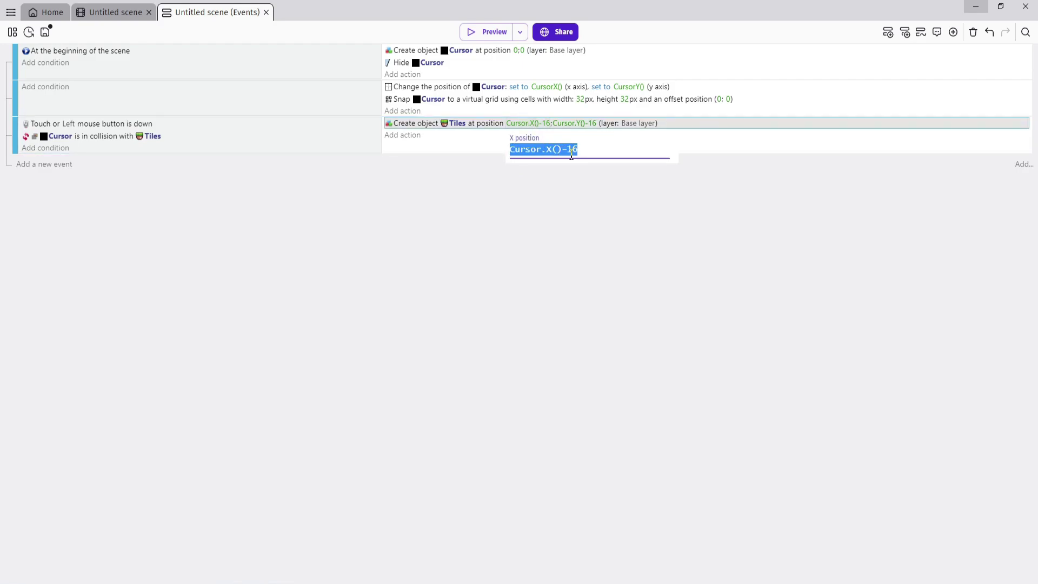
{"action": "left_click", "coordinate": [583, 153]}
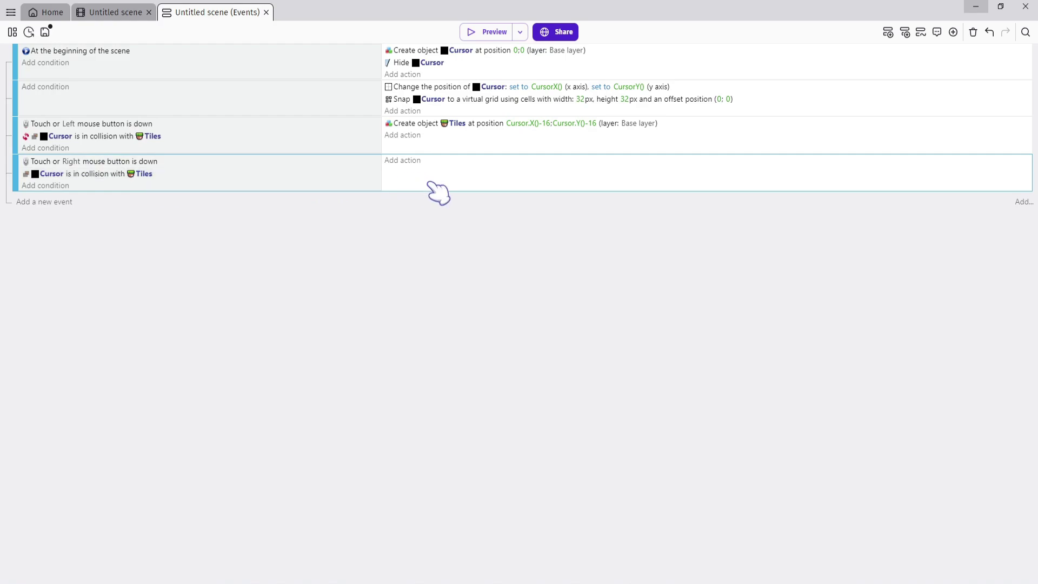
Step: Add the AutoTile action Delete tile object to the right mouse button event, with Tiles as tileset, Detector as detector and Cursor as cursor object
{"action": "left_click", "coordinate": [396, 162]}
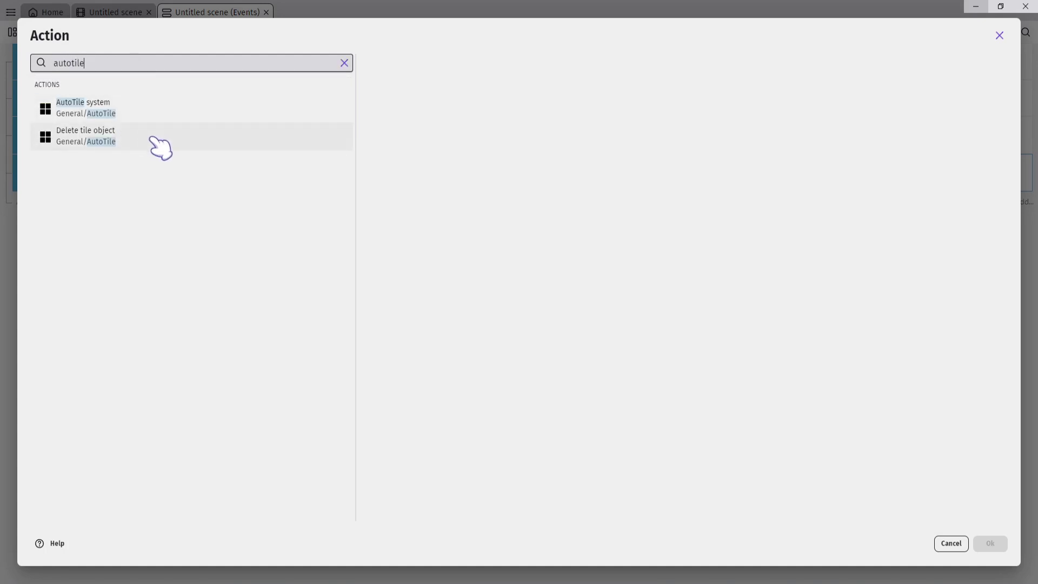
{"action": "left_click", "coordinate": [114, 141]}
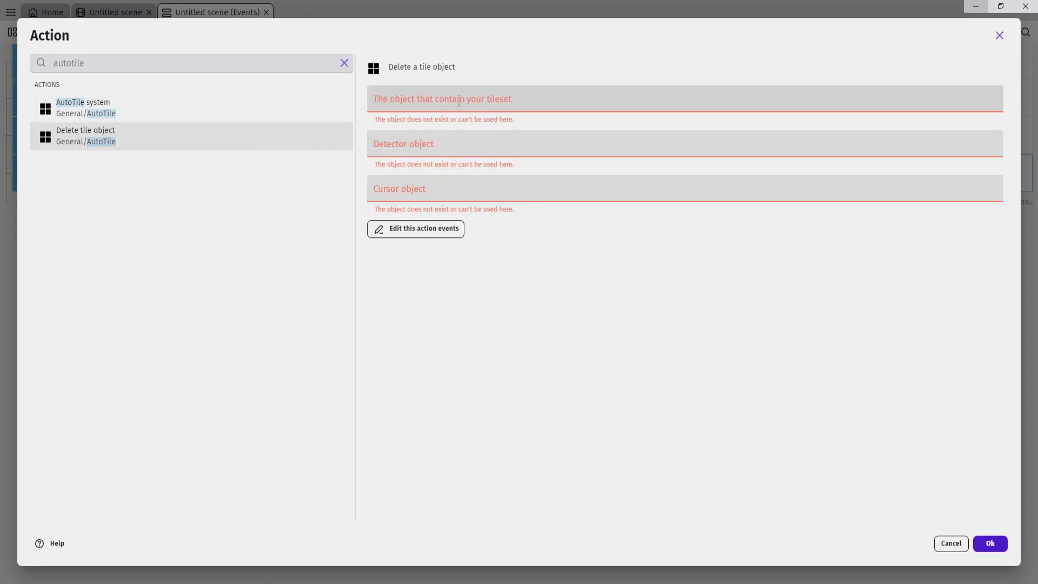
{"action": "left_click", "coordinate": [400, 100]}
{"action": "left_click", "coordinate": [397, 123]}
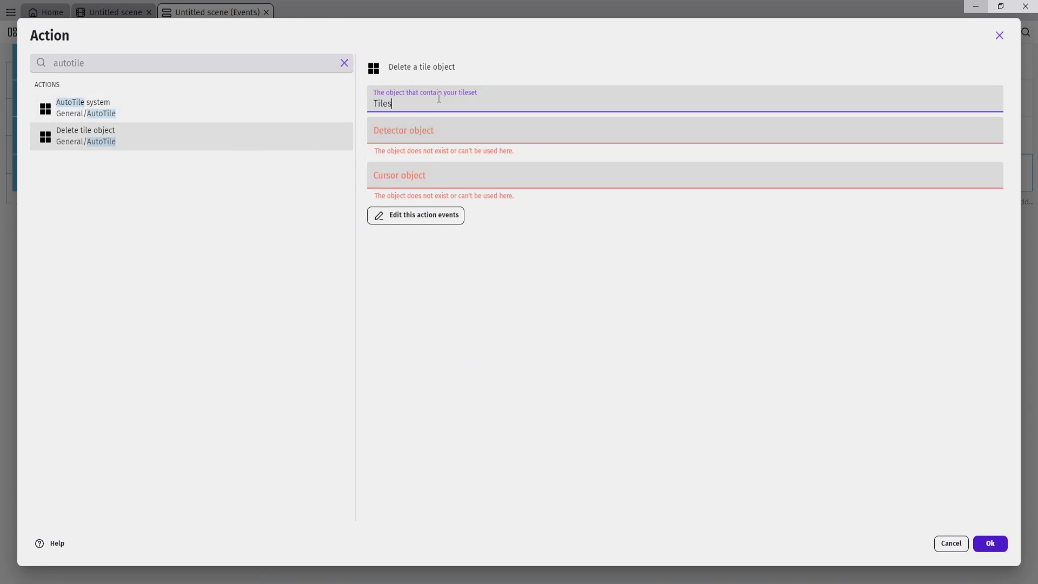
{"action": "left_click", "coordinate": [400, 132]}
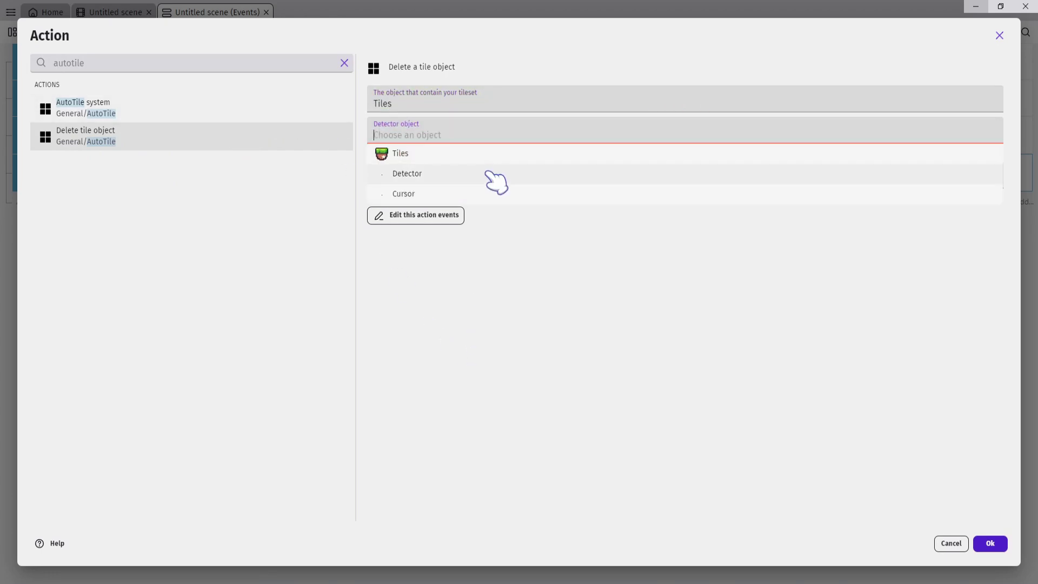
{"action": "left_click", "coordinate": [424, 174]}
{"action": "left_click", "coordinate": [452, 164]}
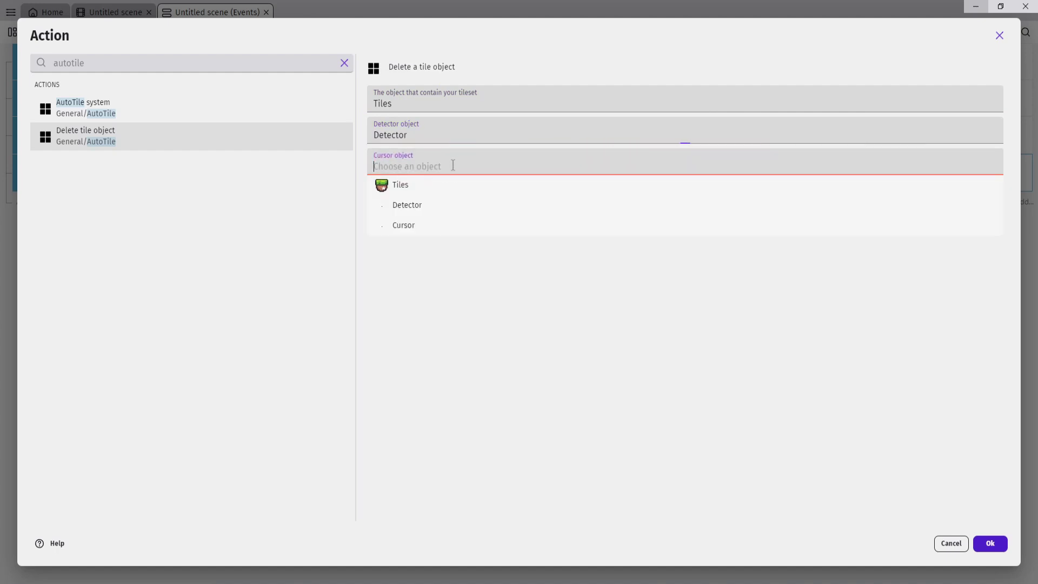
{"action": "left_click", "coordinate": [420, 225]}
{"action": "left_click", "coordinate": [993, 544]}
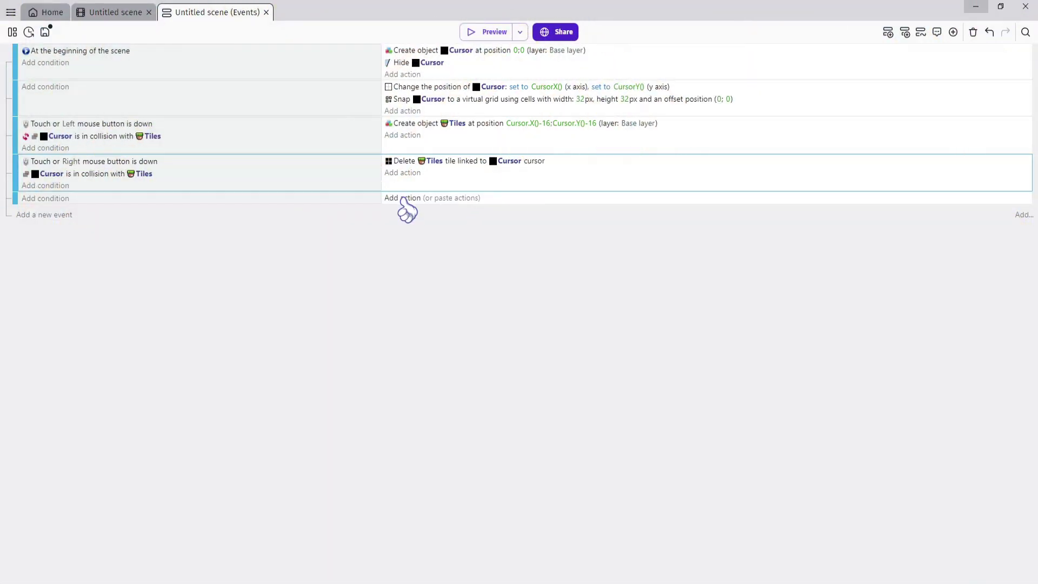
Step: Add the AutoTile system action to the empty event, with Tiles as tileset, Detector as detector object and Cursor as cursor object
{"action": "left_click", "coordinate": [402, 199]}
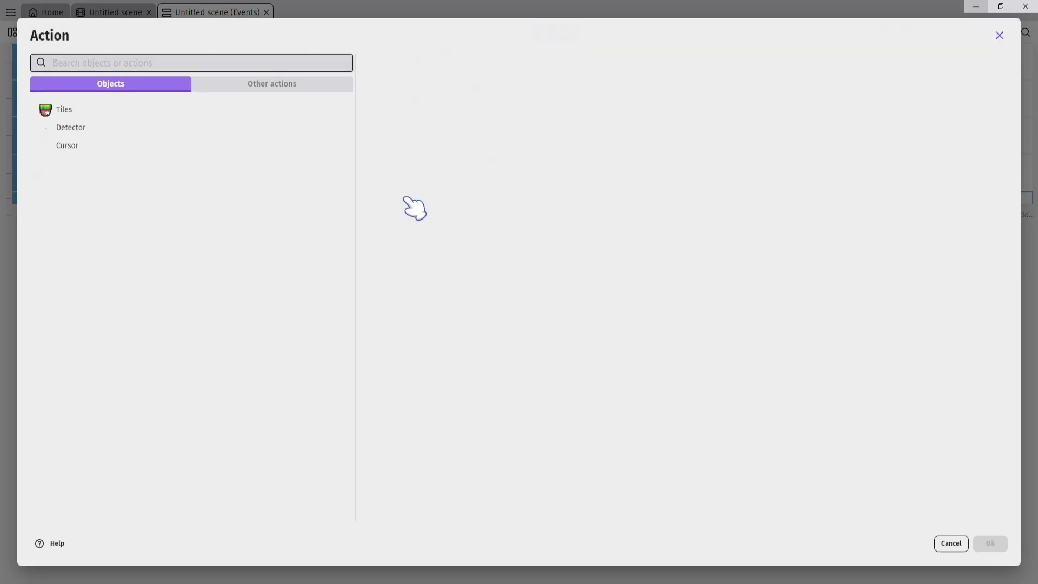
{"action": "type", "text": "auto"}
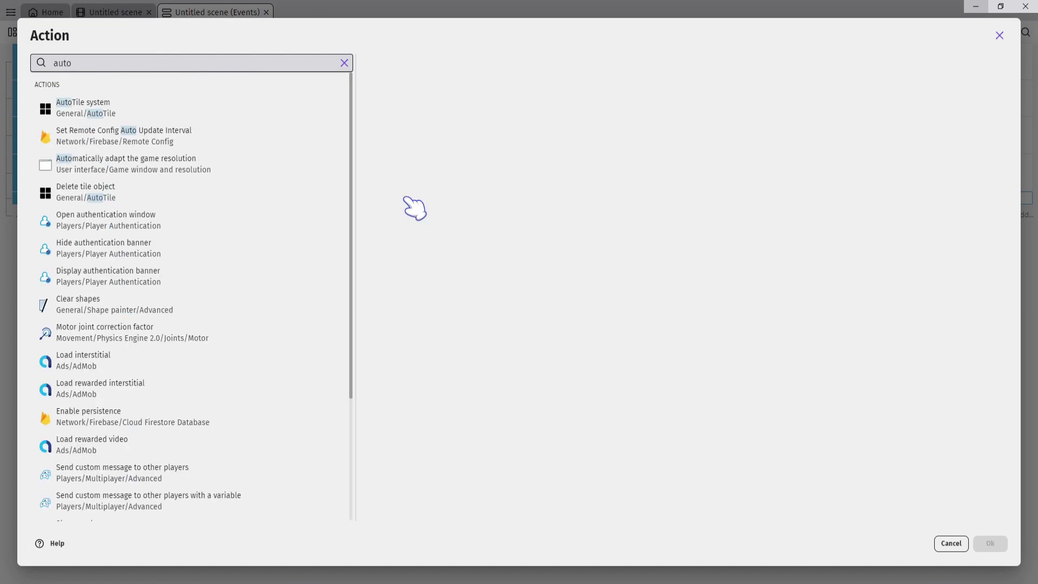
{"action": "left_click", "coordinate": [131, 118]}
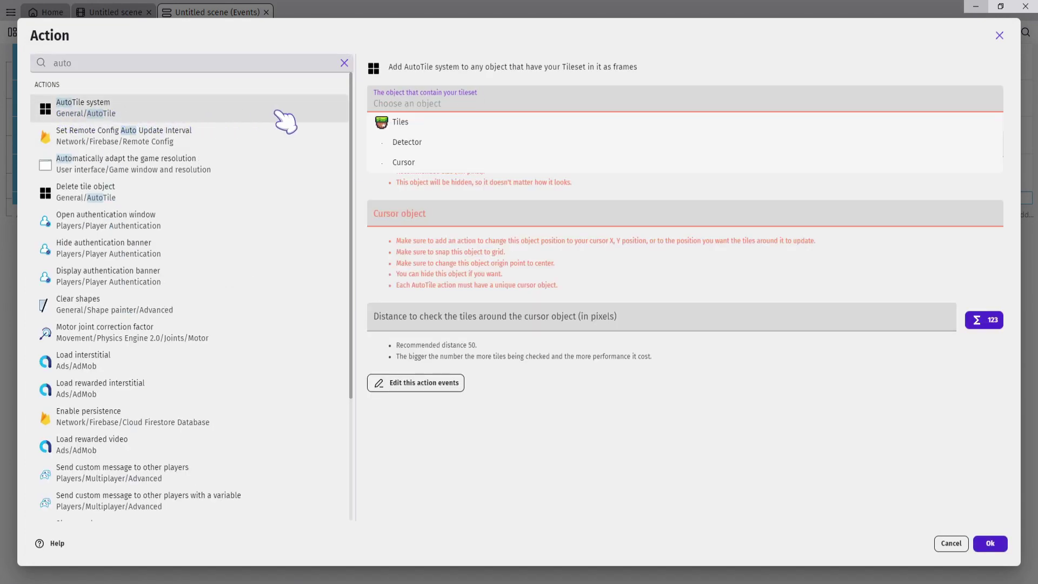
{"action": "left_click", "coordinate": [564, 333]}
{"action": "left_click", "coordinate": [427, 102]}
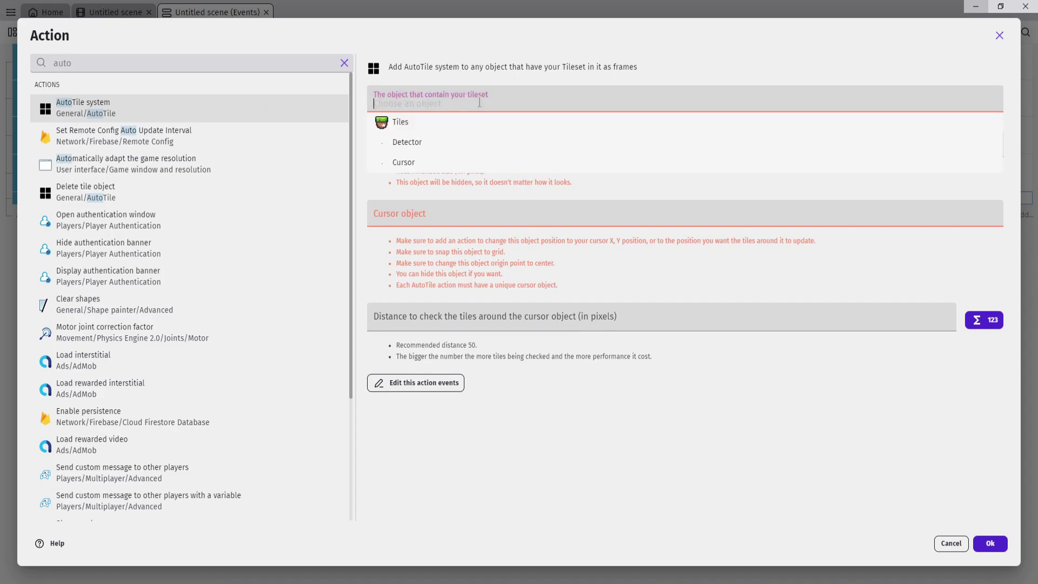
{"action": "left_click", "coordinate": [419, 125]}
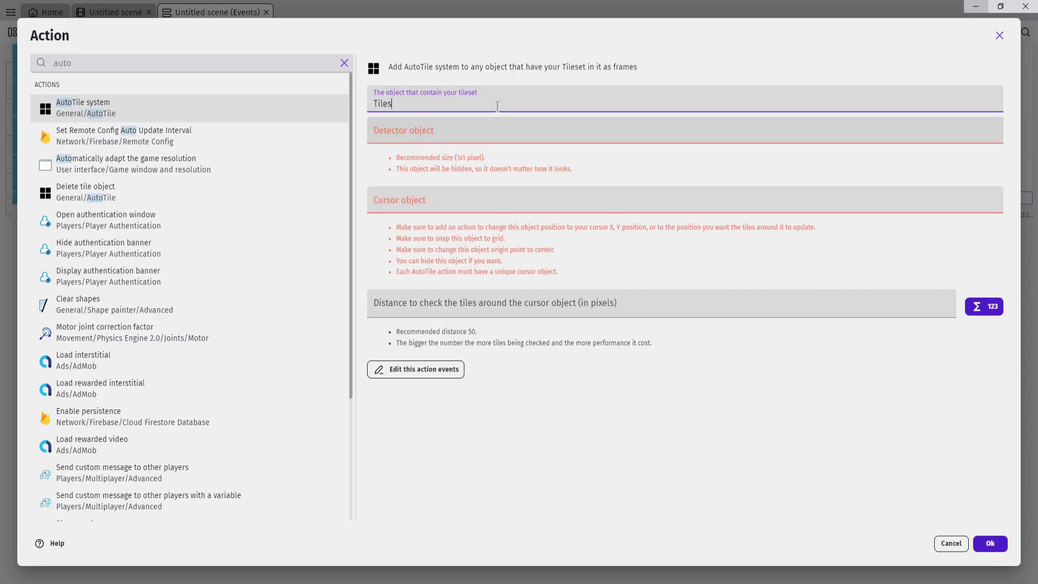
{"action": "left_click", "coordinate": [464, 138]}
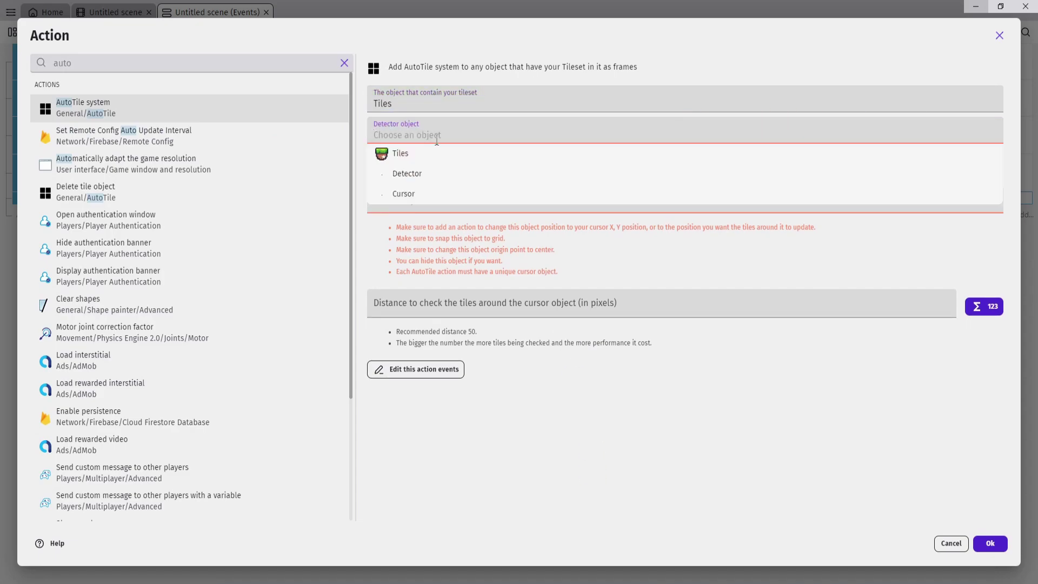
{"action": "left_click", "coordinate": [425, 174]}
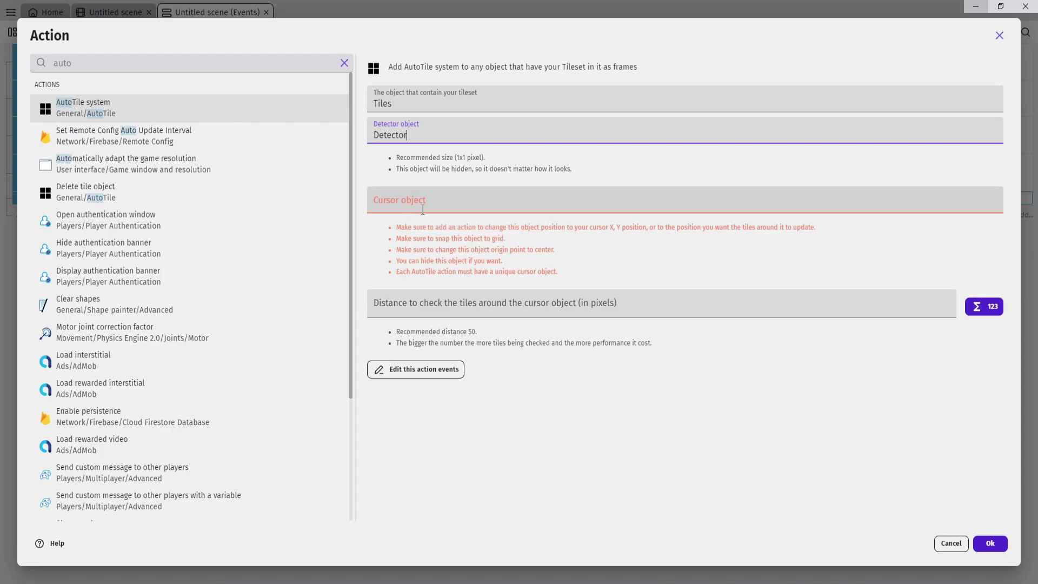
{"action": "left_click", "coordinate": [445, 208]}
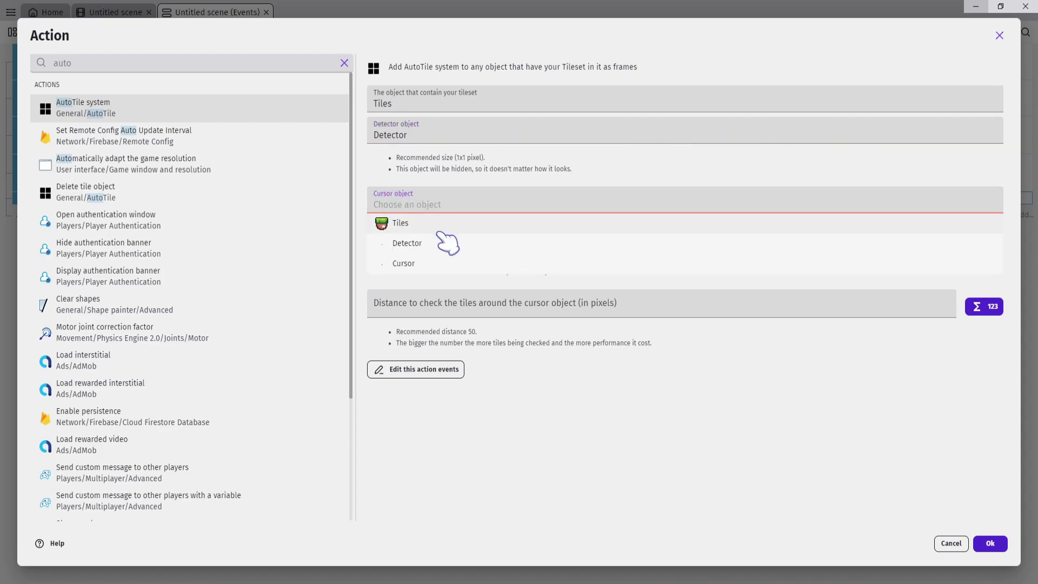
{"action": "left_click", "coordinate": [408, 269]}
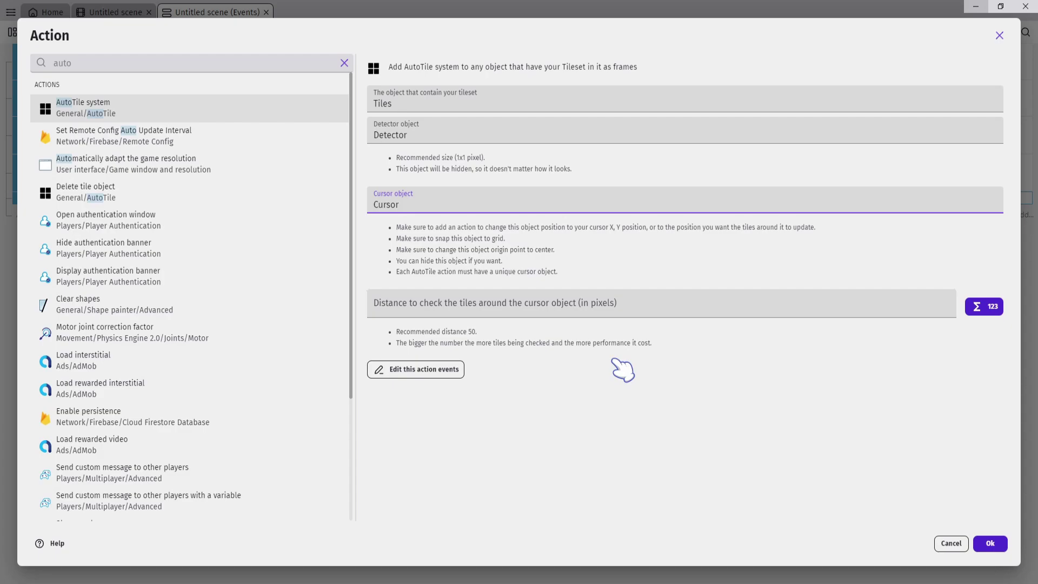
Step: Set the AutoTile action's distance to check around the cursor object to 50 pixels, confirm the action and save the project
{"action": "left_click", "coordinate": [593, 310]}
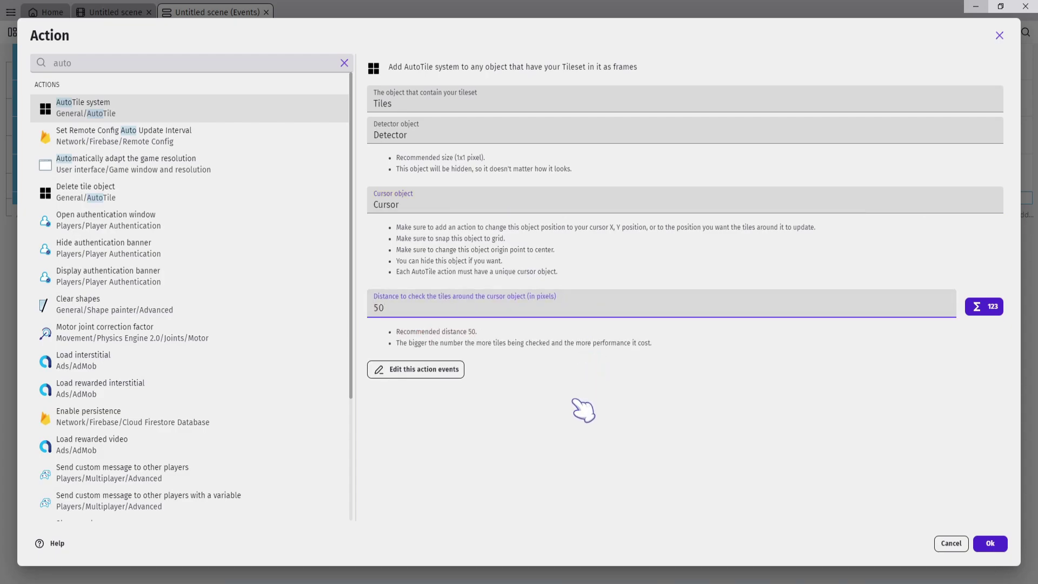
{"action": "left_click", "coordinate": [479, 349]}
{"action": "left_click", "coordinate": [990, 544]}
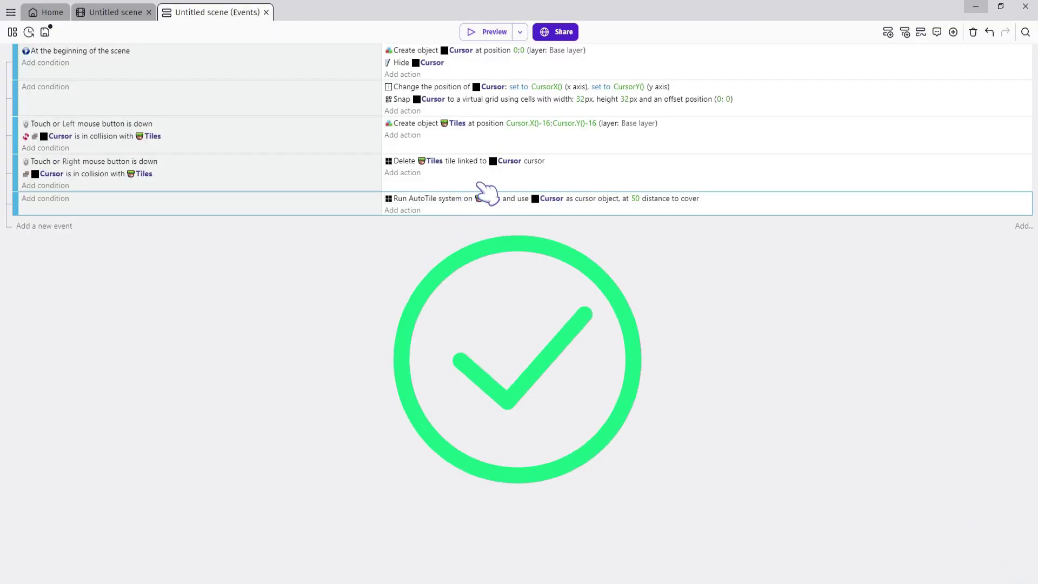
{"action": "left_click", "coordinate": [479, 184]}
{"action": "key", "text": "ctrl+s"}
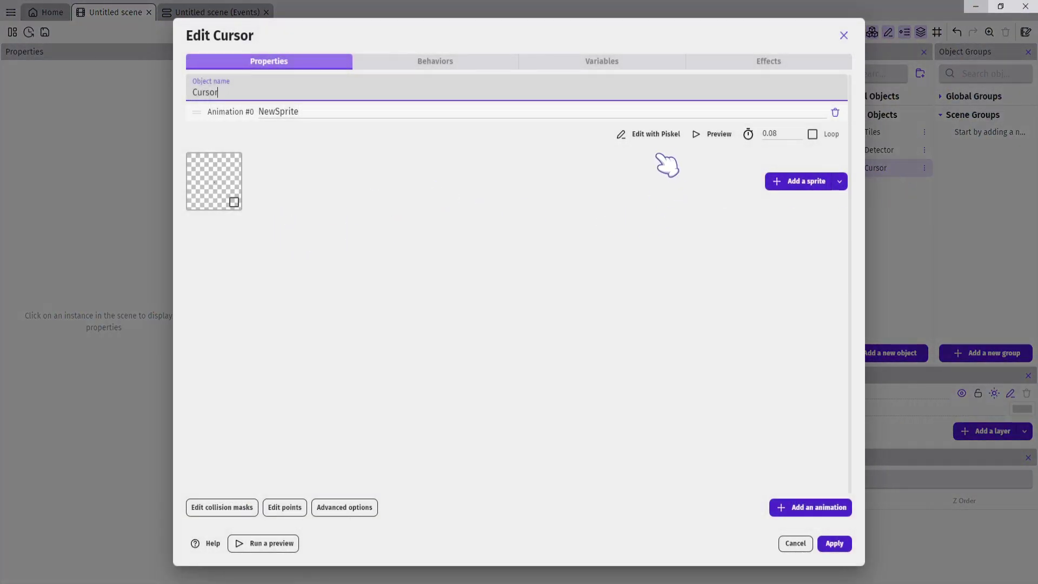
Step: Resize the Cursor sprite to 32 × 32 px, turn it into a black square outline with a transparent interior, and save the image
{"action": "left_click", "coordinate": [658, 136]}
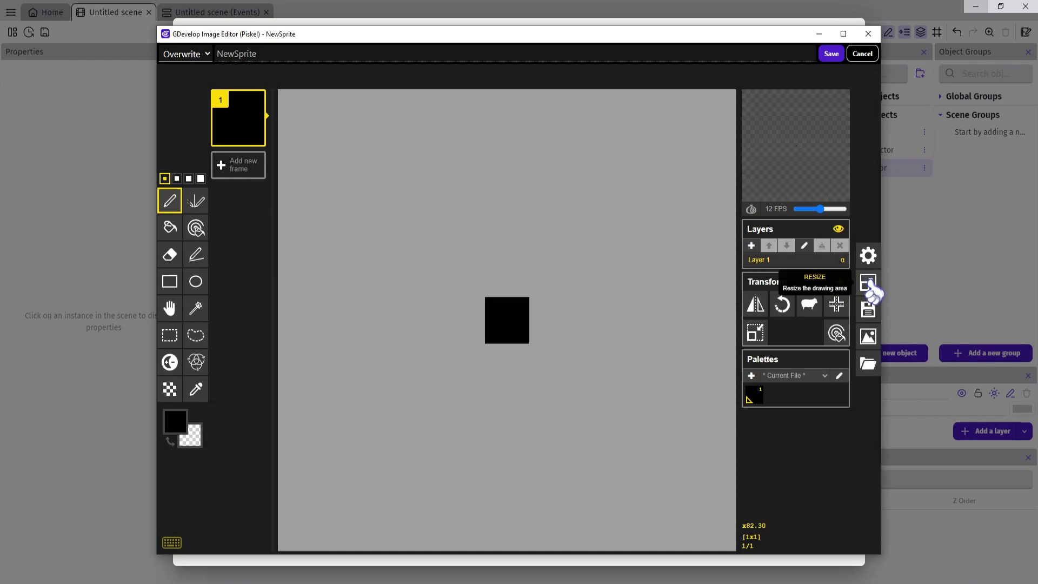
{"action": "left_click", "coordinate": [869, 285]}
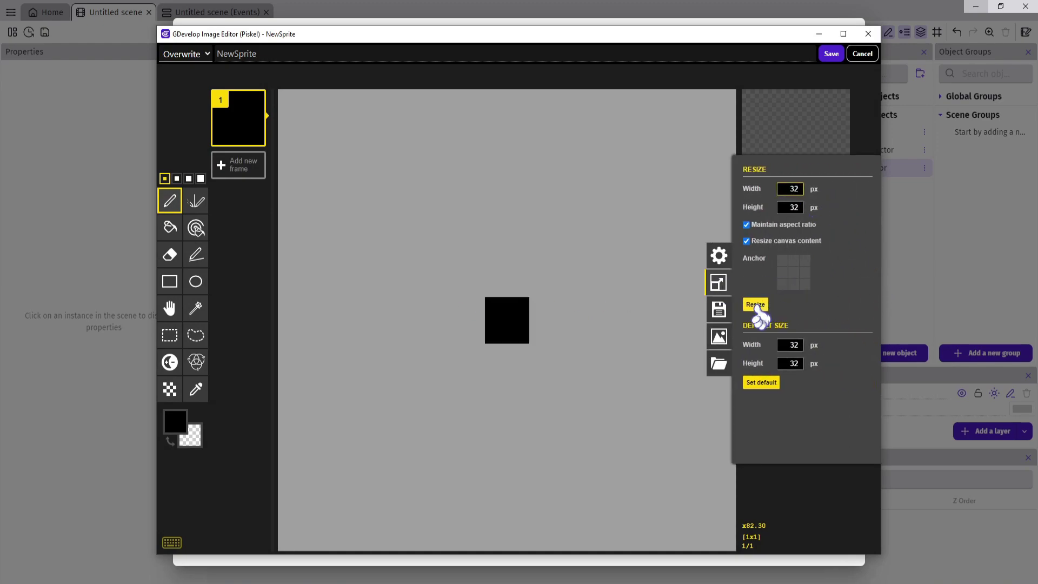
{"action": "left_click", "coordinate": [756, 305]}
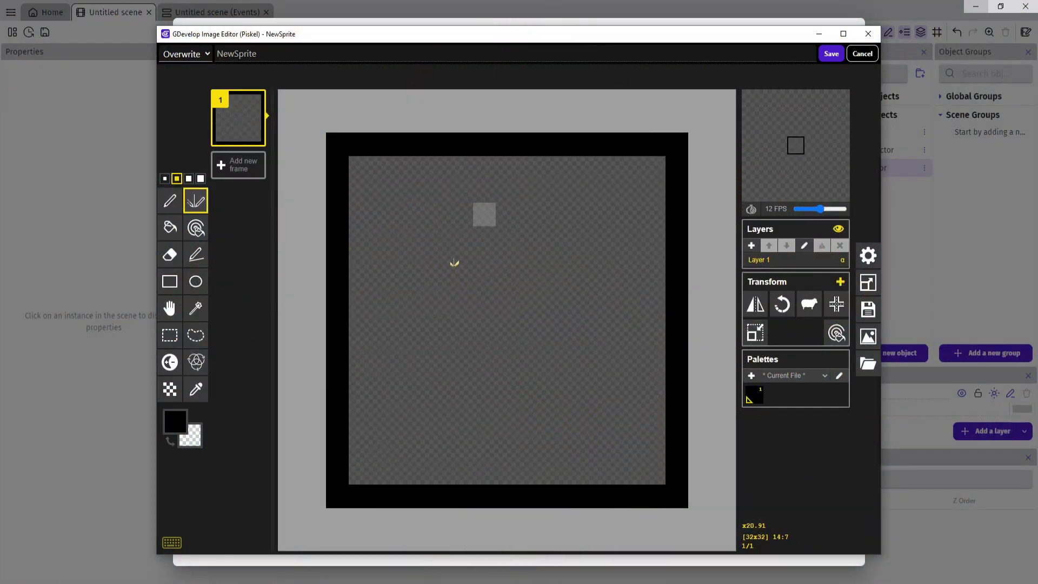
{"action": "left_click", "coordinate": [827, 54]}
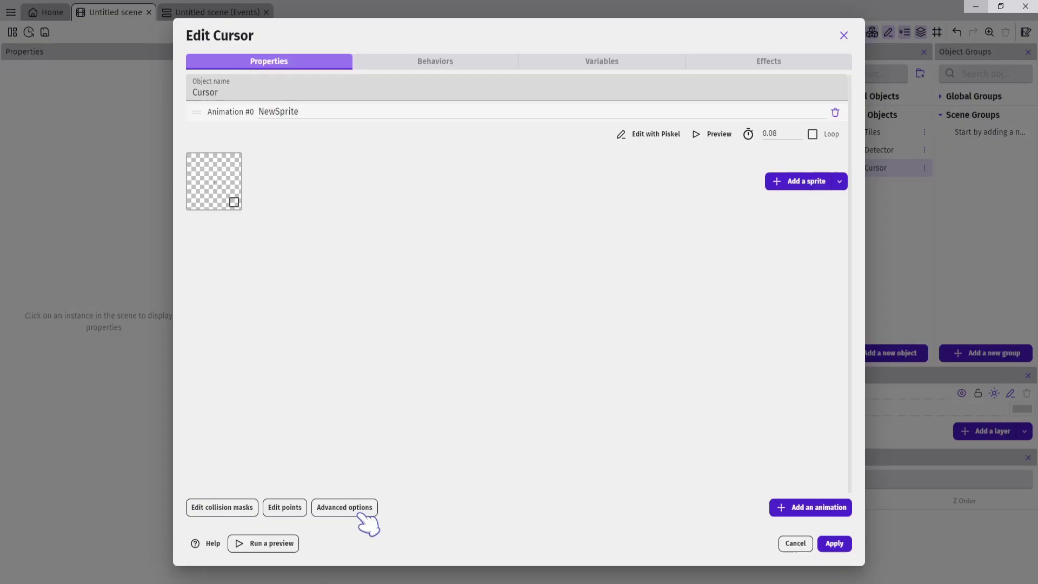
Step: Edit the Cursor sprite's origin point coordinates and apply the object changes
{"action": "left_click", "coordinate": [292, 508]}
{"action": "left_click", "coordinate": [746, 172]}
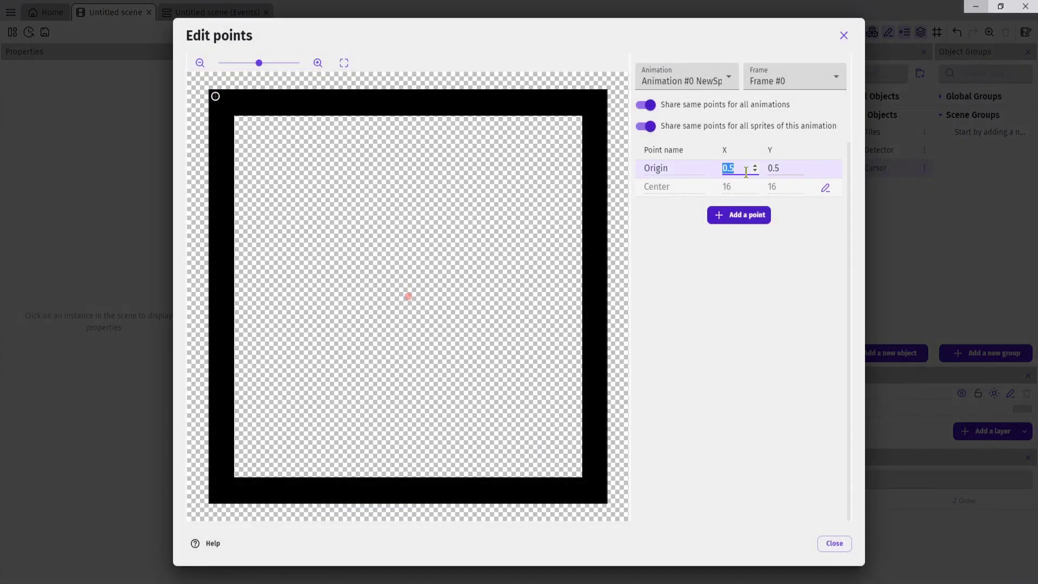
{"action": "left_click", "coordinate": [833, 544]}
{"action": "left_click", "coordinate": [830, 545]}
Step: Delete the Hide Cursor action from the beginning-of-scene event in the scene's events
{"action": "left_click", "coordinate": [222, 12]}
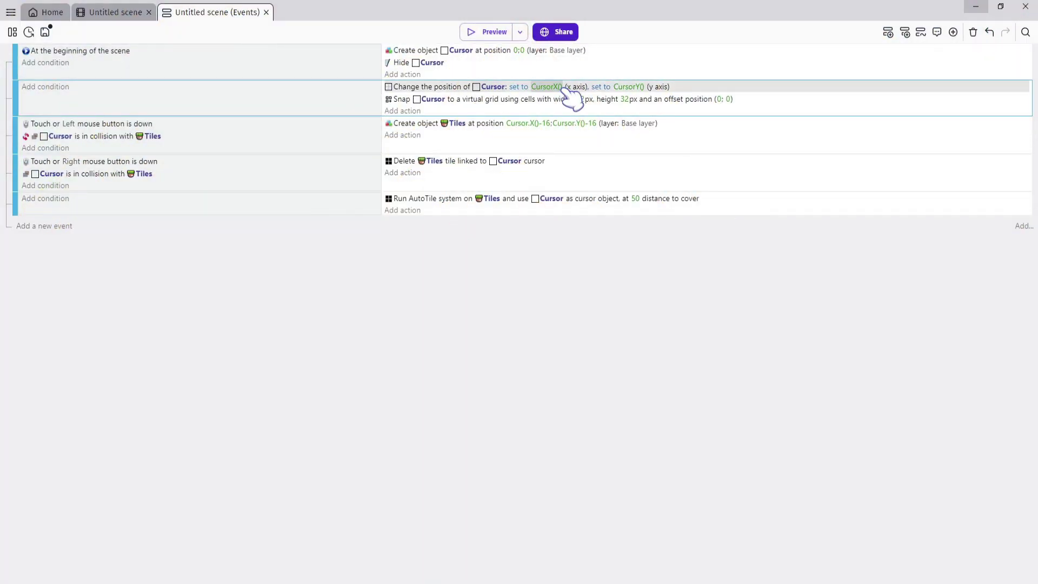
{"action": "left_click", "coordinate": [450, 64]}
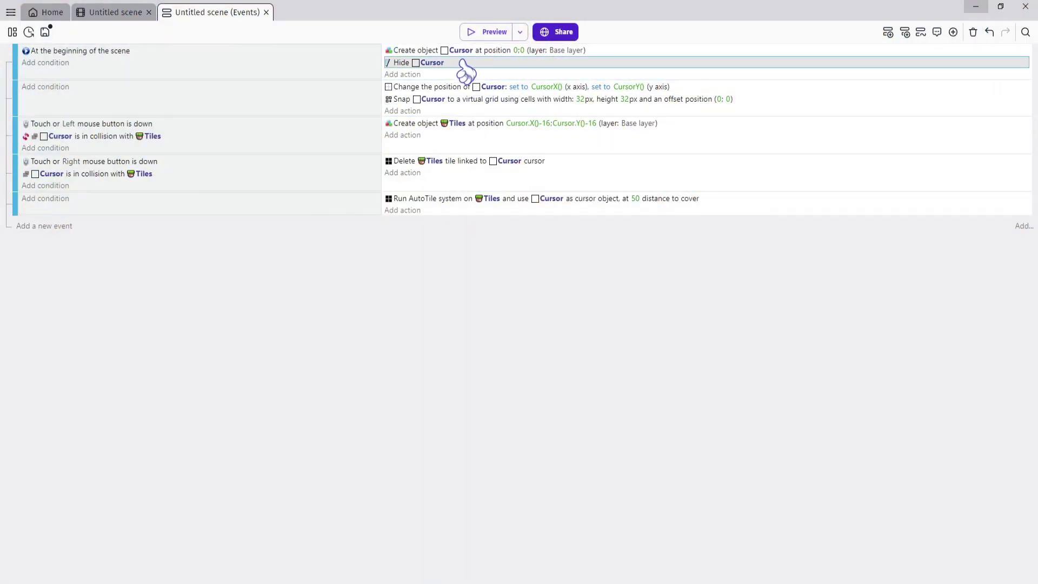
{"action": "key", "text": "Delete"}
{"action": "left_click", "coordinate": [357, 96]}
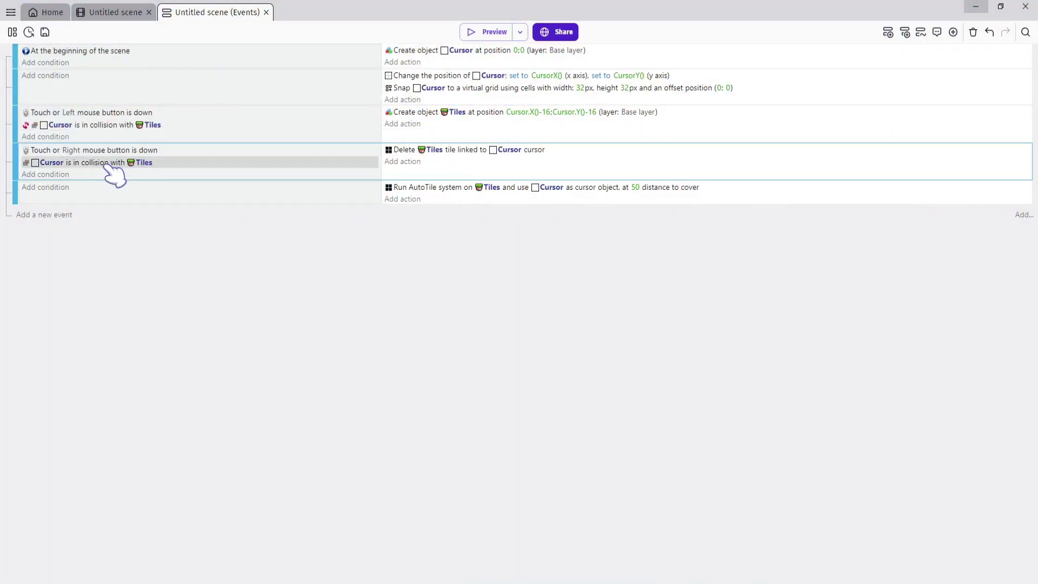
Step: Set both Cursor–Tiles collision conditions to ignore objects that only touch on their edges
{"action": "double_click", "coordinate": [116, 166]}
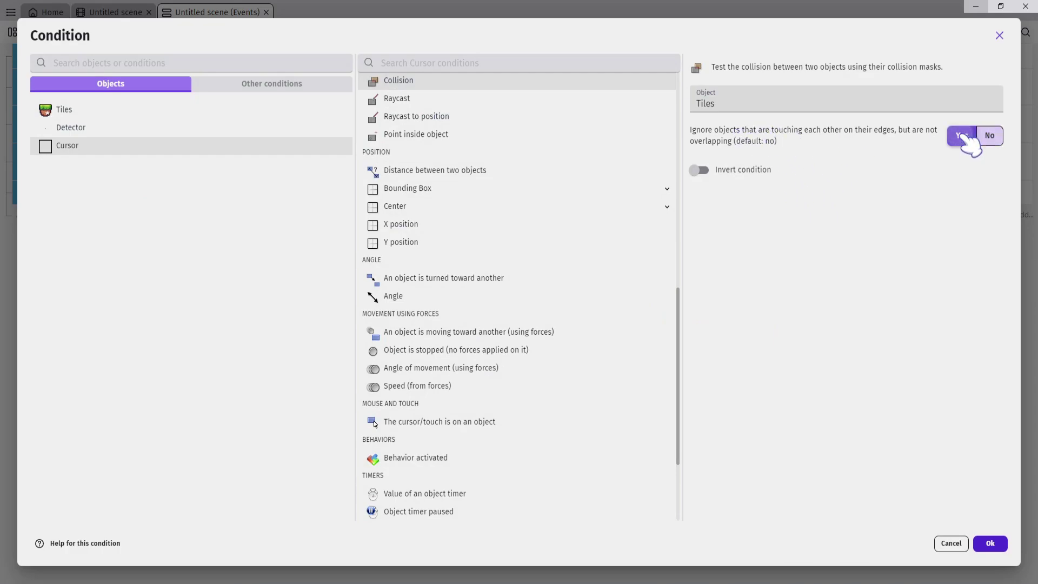
{"action": "left_click", "coordinate": [990, 542]}
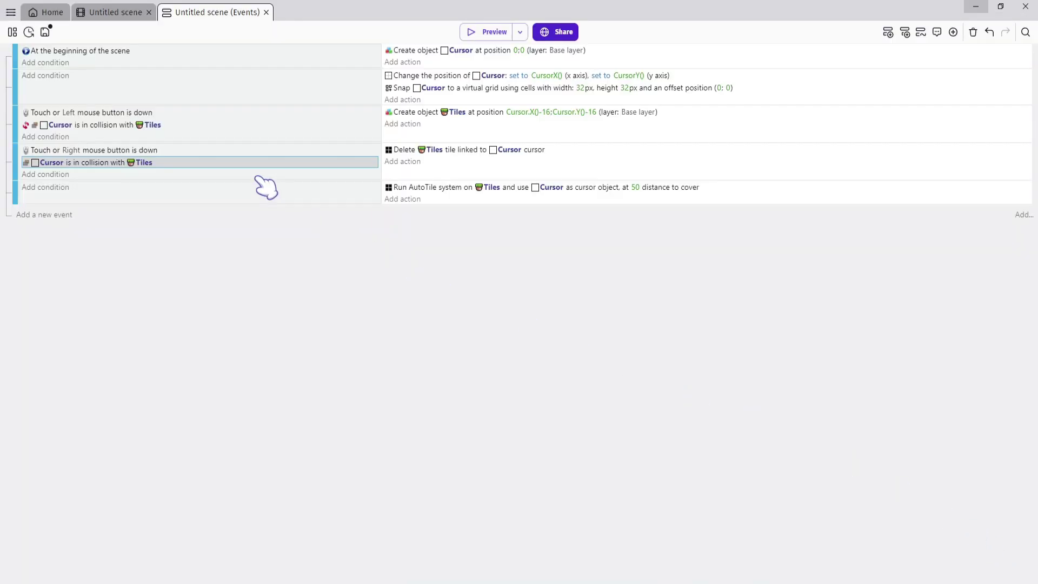
{"action": "double_click", "coordinate": [181, 128]}
{"action": "left_click", "coordinate": [966, 141]}
{"action": "left_click", "coordinate": [990, 543]}
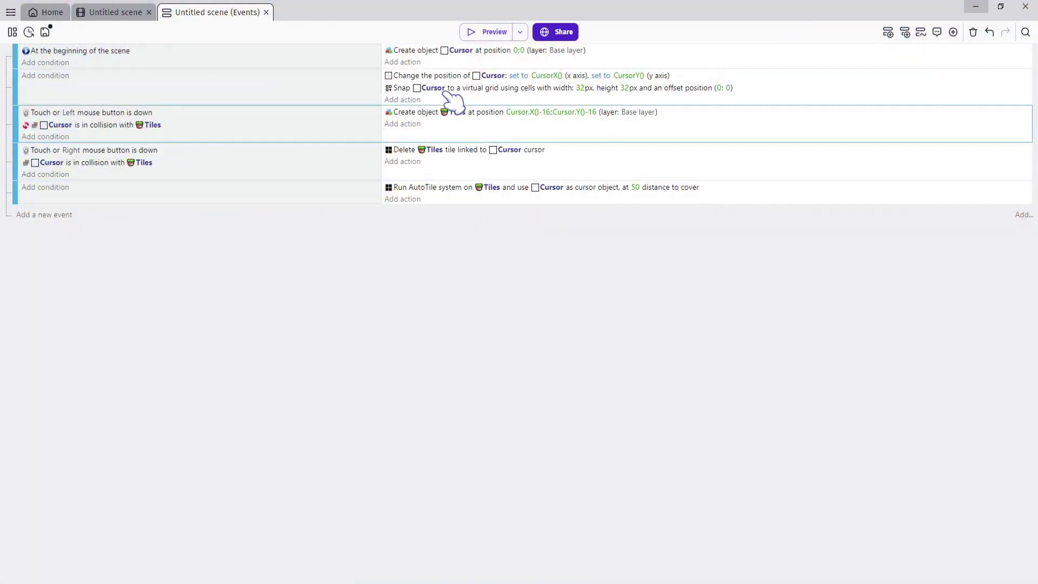
Step: Add an action to the left mouse button event that sets the z-order of Tiles to 1
{"action": "left_click", "coordinate": [405, 124]}
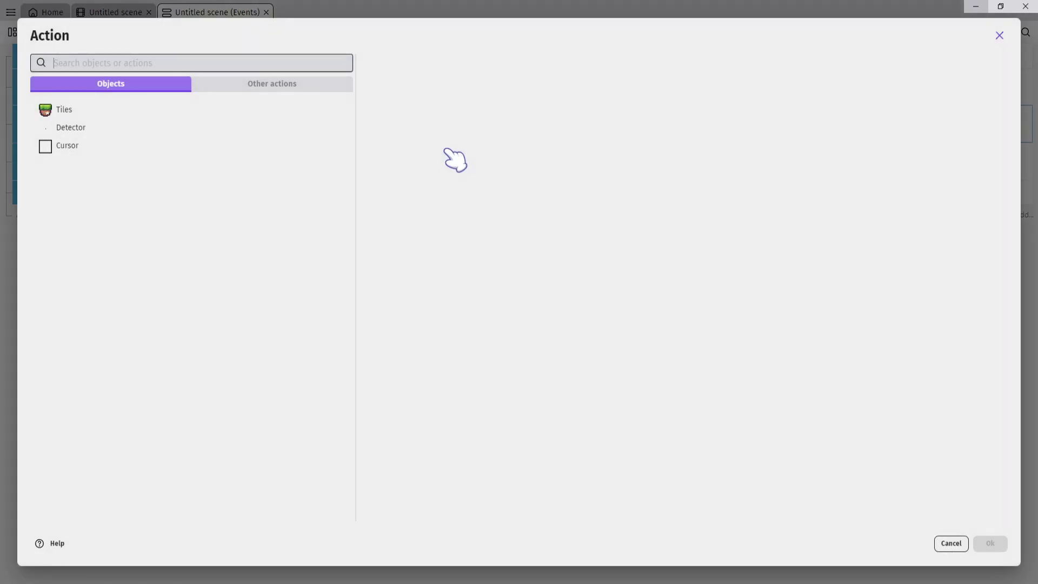
{"action": "left_click", "coordinate": [81, 111]}
{"action": "type", "text": "z"}
{"action": "left_click", "coordinate": [597, 132]}
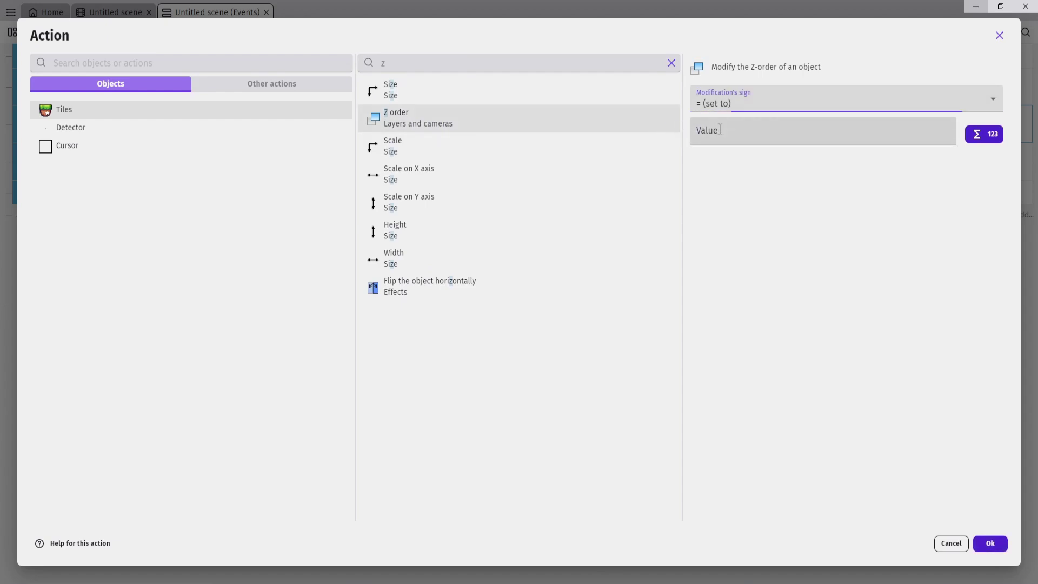
{"action": "type", "text": "1"}
{"action": "left_click", "coordinate": [989, 542]}
Step: Copy the z-order action into the beginning-of-scene event, changing its object to Cursor and its value to 2
{"action": "left_click", "coordinate": [560, 126]}
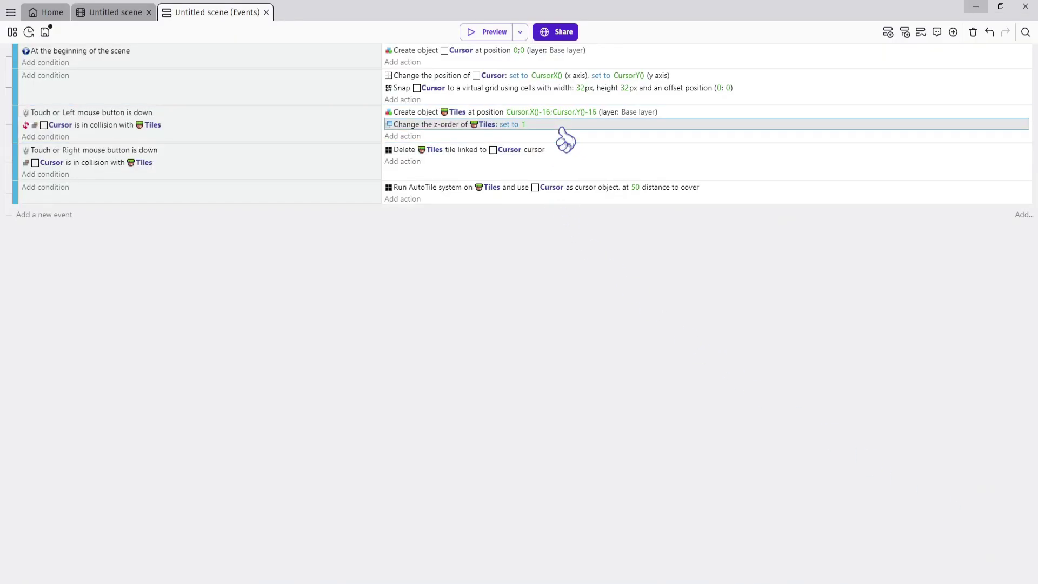
{"action": "left_click", "coordinate": [458, 62]}
{"action": "left_click", "coordinate": [488, 63]}
{"action": "type", "text": "c"}
{"action": "left_click", "coordinate": [511, 124]}
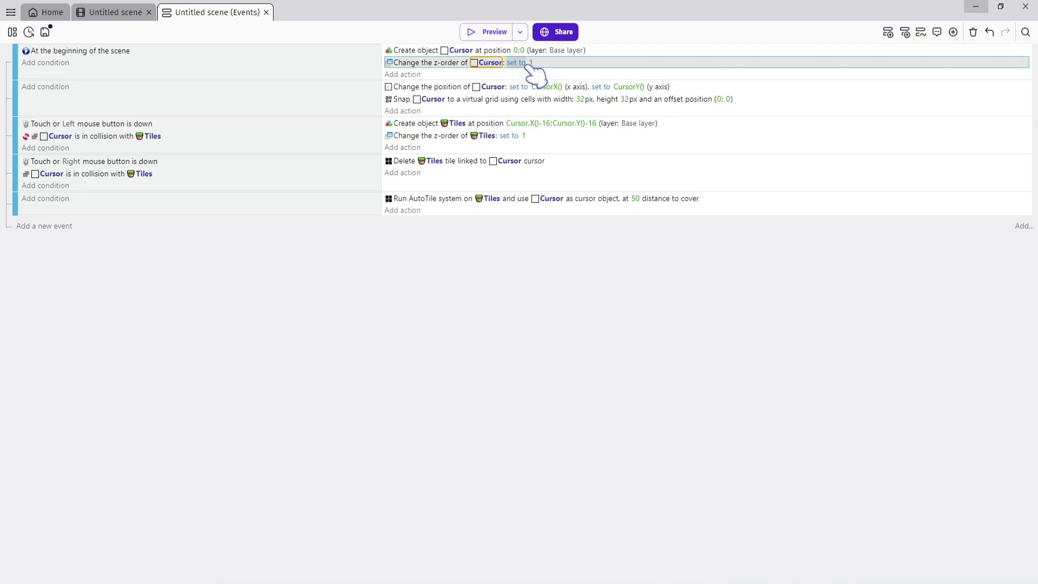
{"action": "left_click", "coordinate": [531, 63]}
{"action": "type", "text": "2"}
{"action": "key", "text": "Return"}
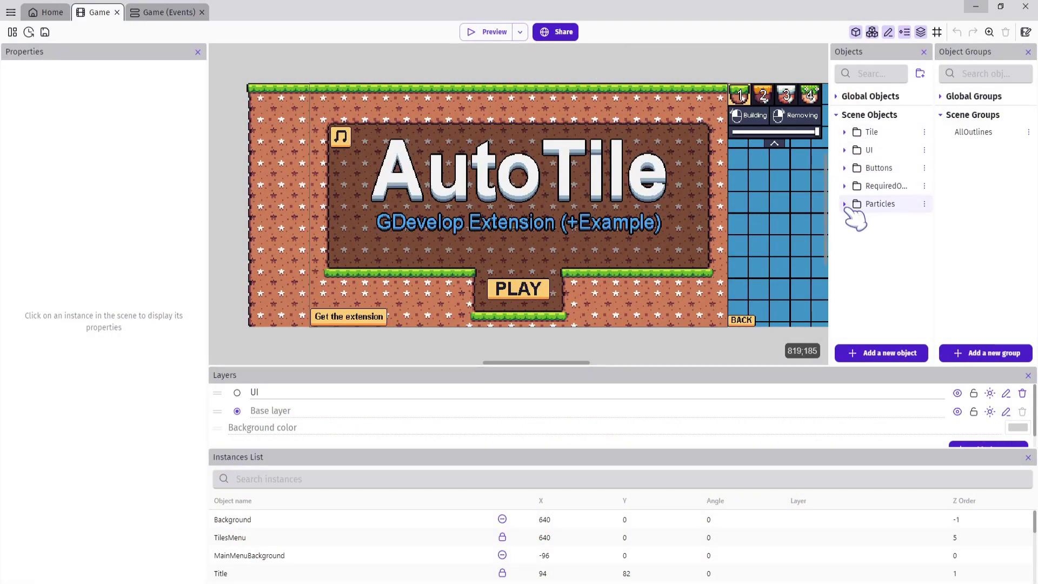
Step: Look through the tile objects and the required detector and outline objects in the AutoTile example's object folders
{"action": "left_click", "coordinate": [845, 185]}
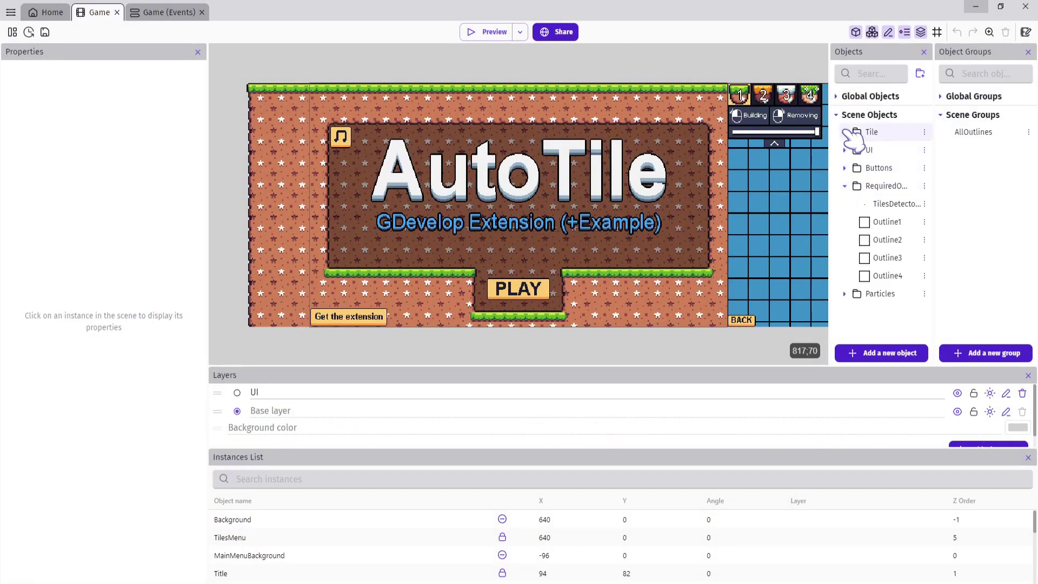
{"action": "left_click", "coordinate": [844, 132]}
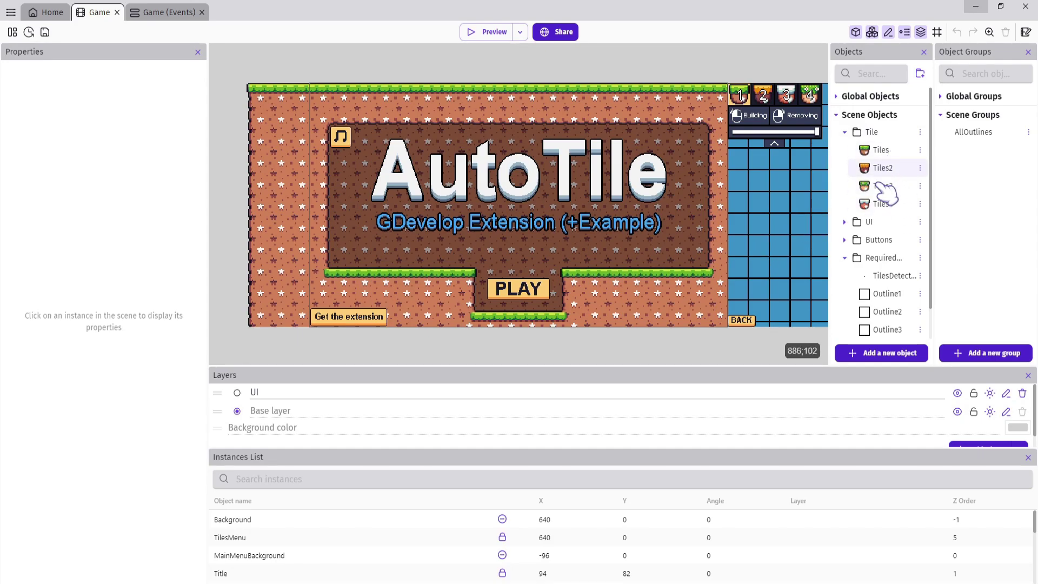
{"action": "left_click", "coordinate": [846, 133]}
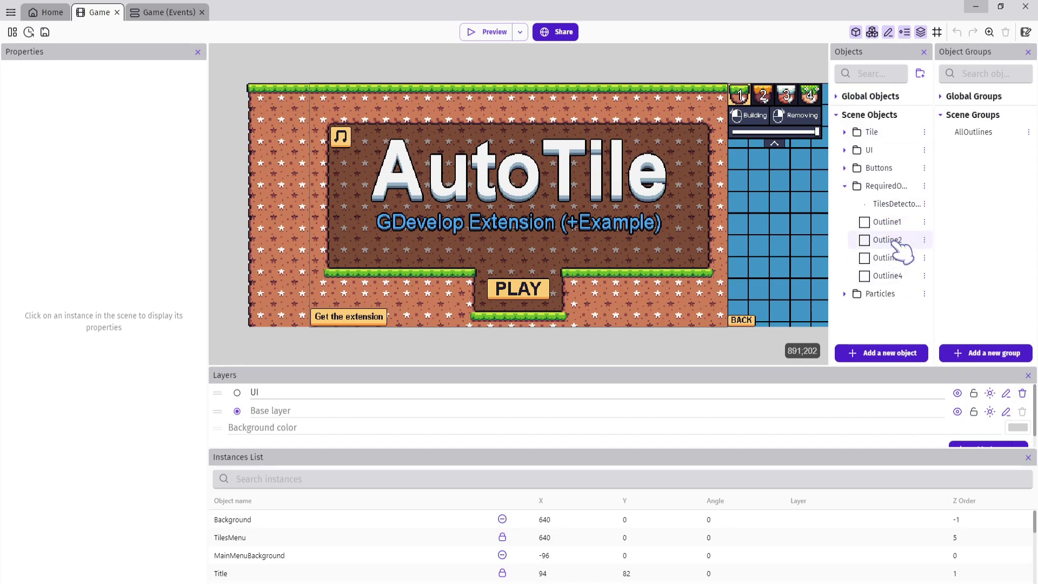
{"action": "left_click", "coordinate": [927, 207]}
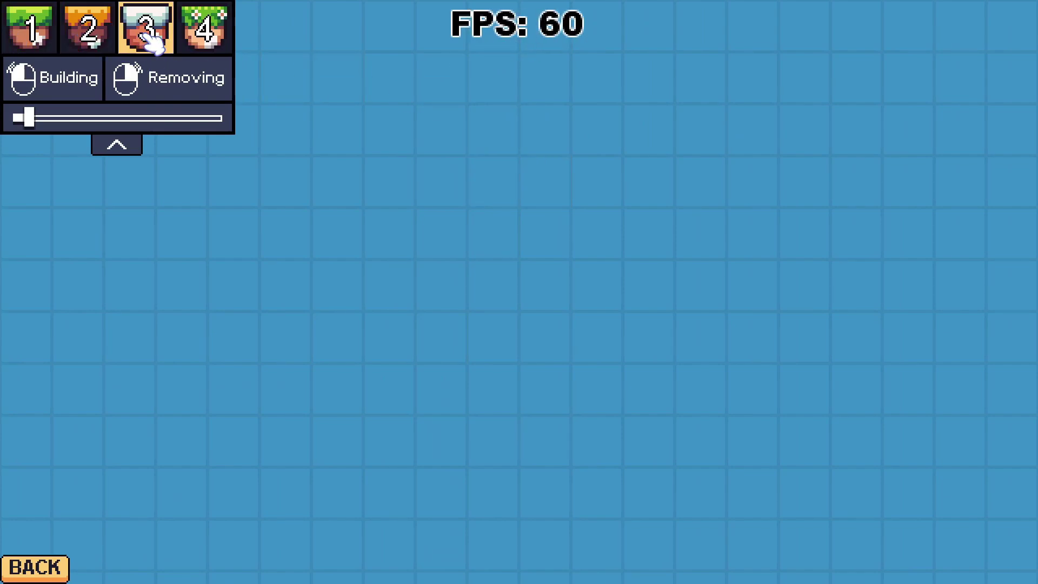
Step: Test the running AutoTile example by building terrain on the grid and removing some of its tiles
{"action": "mouse_move", "coordinate": [549, 284]}
{"action": "left_mouse_down"}
{"action": "mouse_move", "coordinate": [453, 237]}
{"action": "mouse_move", "coordinate": [492, 232]}
{"action": "left_mouse_up"}
{"action": "mouse_move", "coordinate": [362, 173]}
{"action": "right_mouse_down"}
{"action": "mouse_move", "coordinate": [490, 159]}
{"action": "mouse_move", "coordinate": [549, 173]}
{"action": "mouse_move", "coordinate": [598, 212]}
{"action": "mouse_move", "coordinate": [543, 240]}
{"action": "mouse_move", "coordinate": [364, 226]}
{"action": "mouse_move", "coordinate": [567, 229]}
{"action": "right_mouse_up"}
{"action": "mouse_move", "coordinate": [567, 230]}
{"action": "left_mouse_down"}
{"action": "mouse_move", "coordinate": [648, 233]}
{"action": "mouse_move", "coordinate": [600, 205]}
{"action": "left_mouse_up"}
{"action": "mouse_move", "coordinate": [600, 205]}
{"action": "right_mouse_down"}
{"action": "mouse_move", "coordinate": [583, 183]}
{"action": "mouse_move", "coordinate": [631, 239]}
{"action": "mouse_move", "coordinate": [593, 232]}
{"action": "right_mouse_up"}
{"action": "mouse_move", "coordinate": [593, 232]}
{"action": "left_mouse_down"}
{"action": "mouse_move", "coordinate": [394, 225]}
{"action": "mouse_move", "coordinate": [427, 264]}
{"action": "mouse_move", "coordinate": [338, 303]}
{"action": "left_mouse_up"}
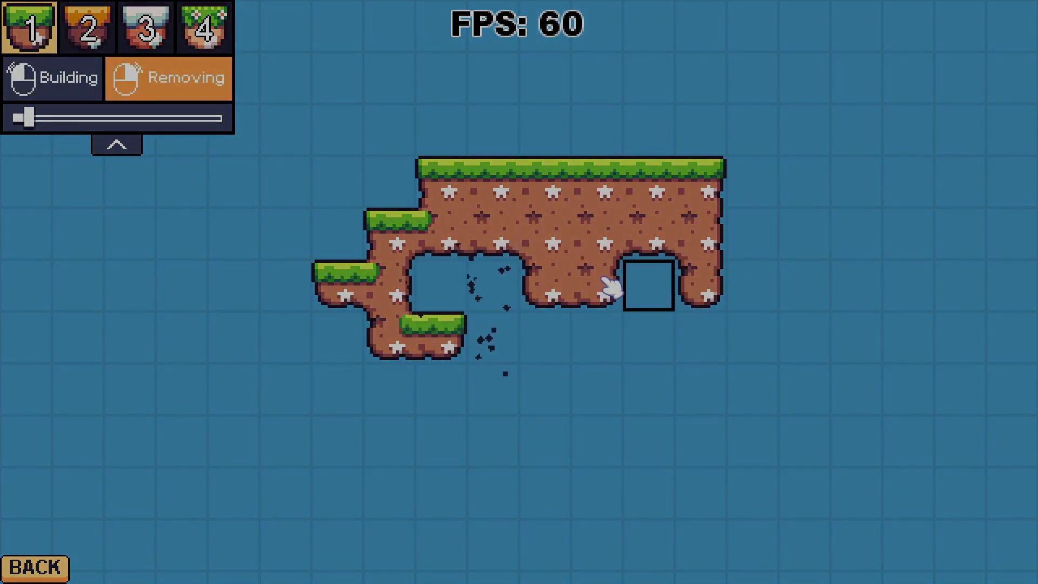